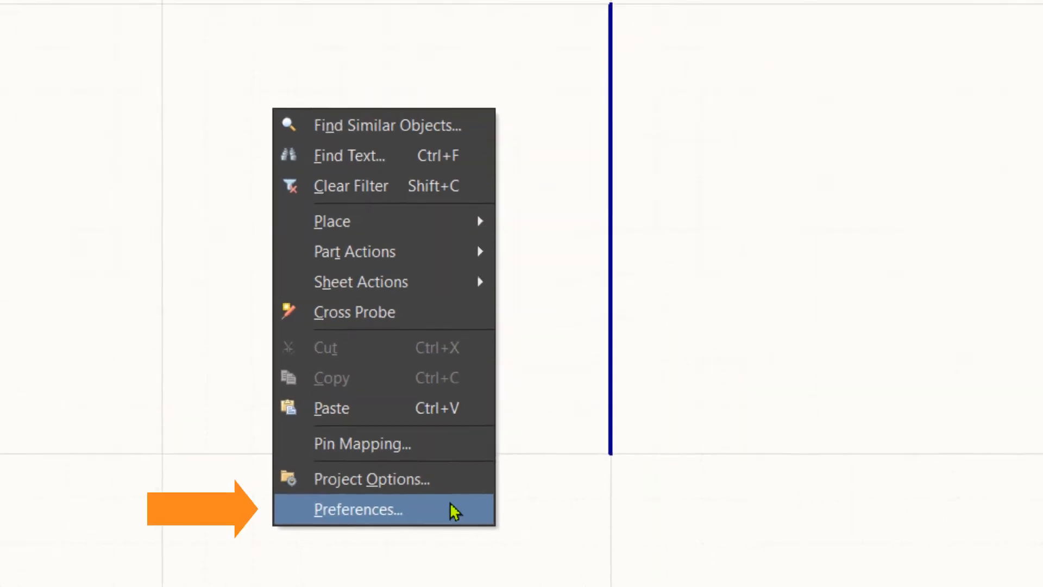
Apply the Schematic – General preferences with Break Wires At Autojunctions turned off.
{"action": "left_click", "coordinate": [473, 491]}
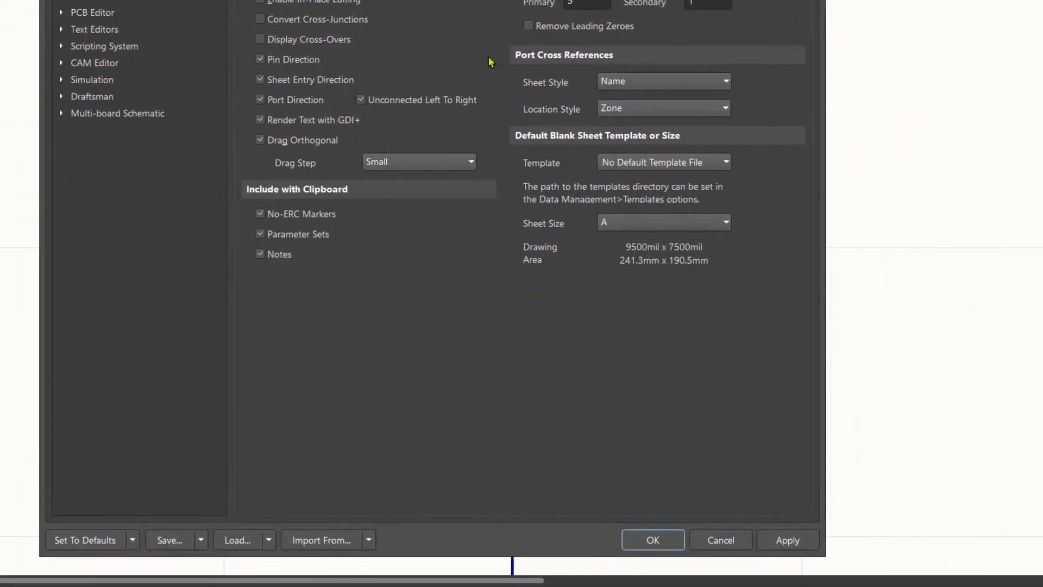
{"action": "left_click", "coordinate": [784, 498]}
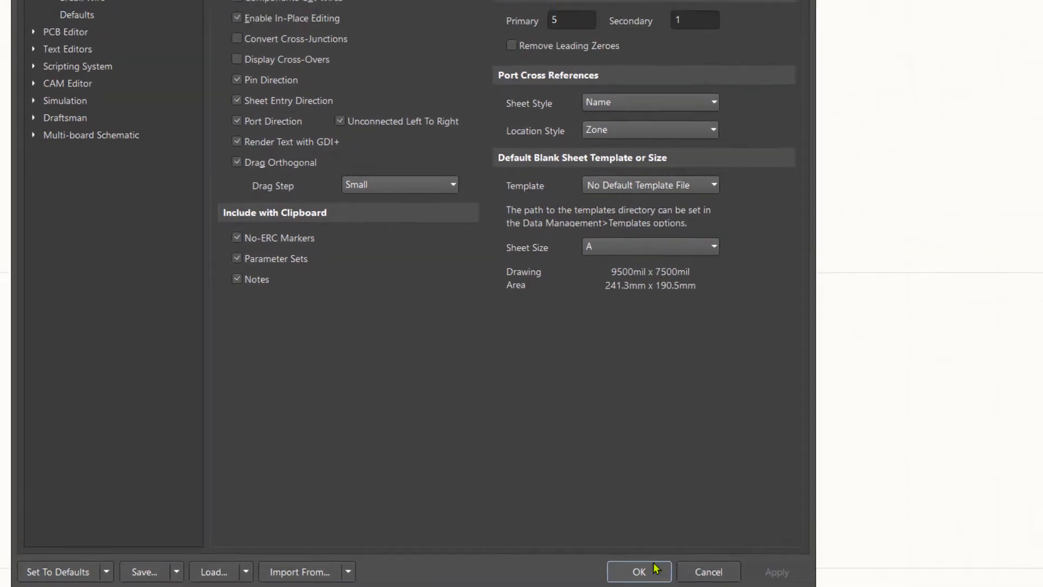
{"action": "left_click", "coordinate": [659, 500]}
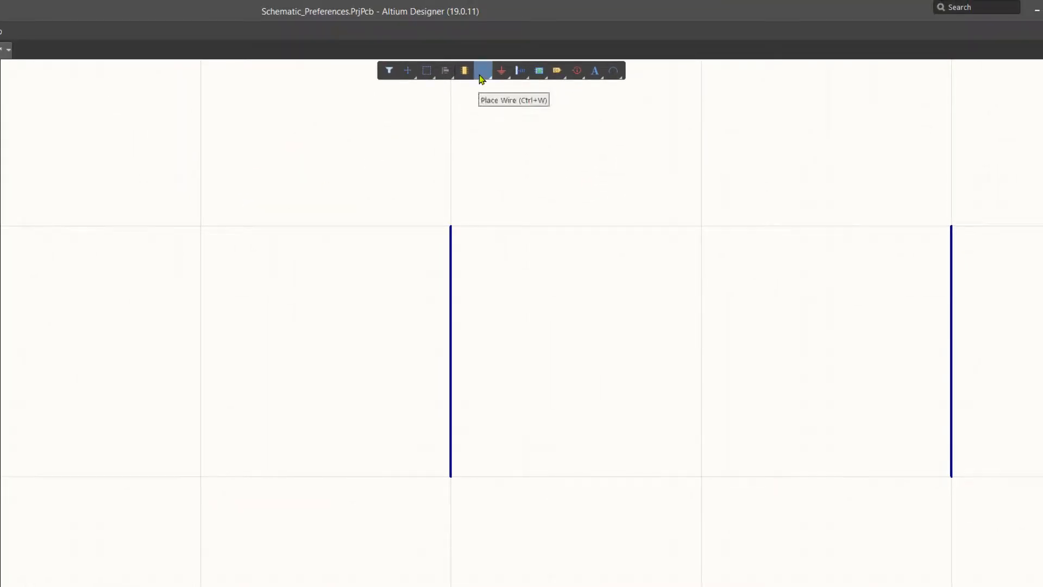
Place a horizontal wire across the upper end of the first vertical wire, extending to both sides, and end wire placement.
{"action": "left_click", "coordinate": [483, 77]}
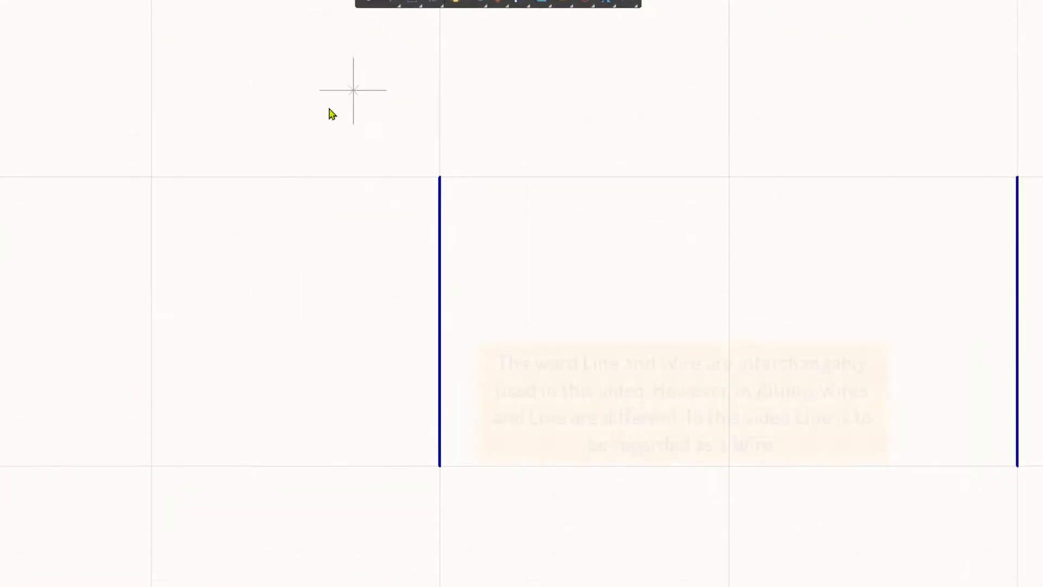
{"action": "left_click", "coordinate": [189, 113]}
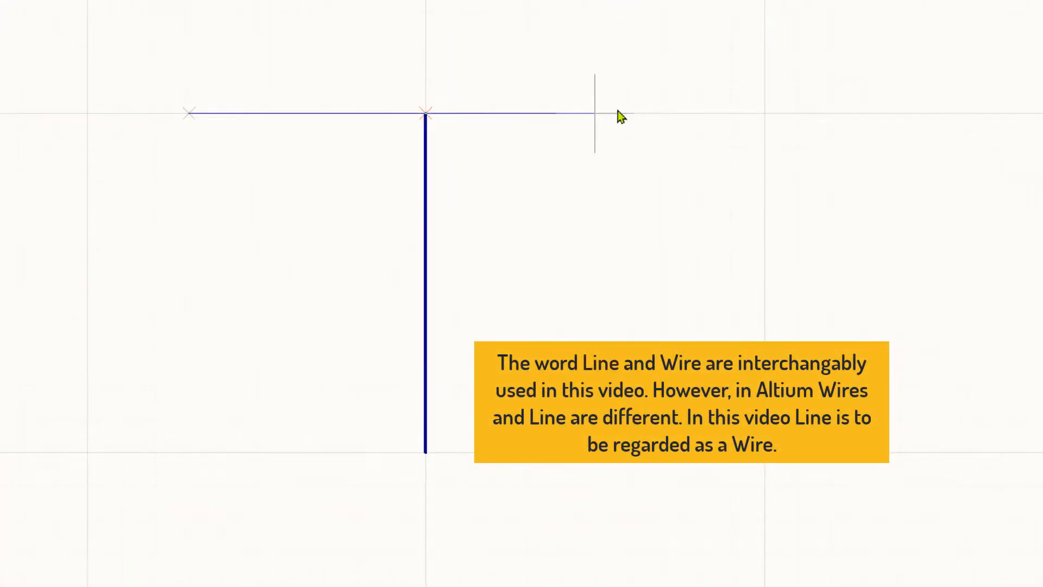
{"action": "left_click", "coordinate": [663, 113]}
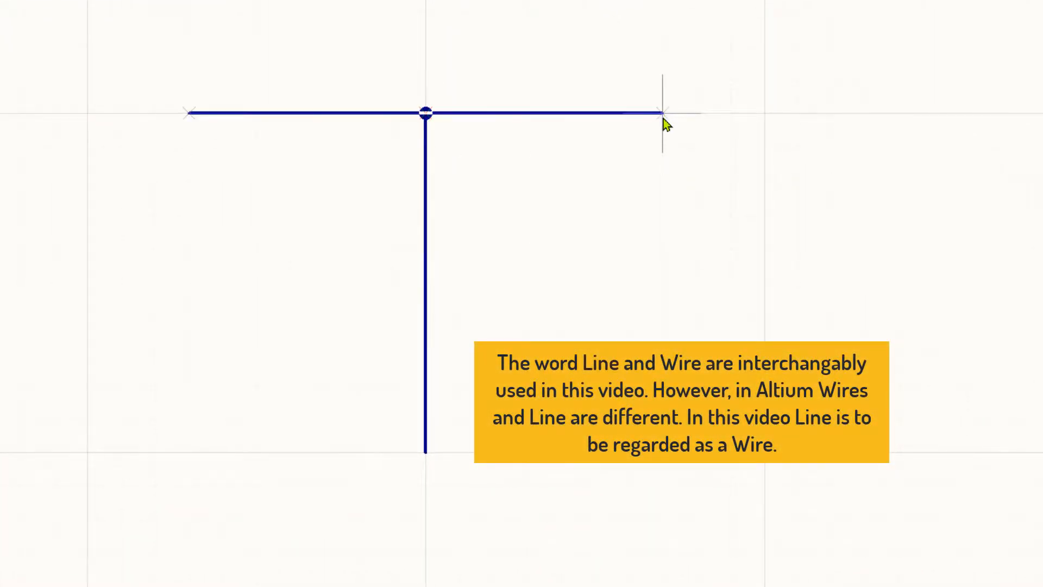
{"action": "right_click", "coordinate": [629, 148]}
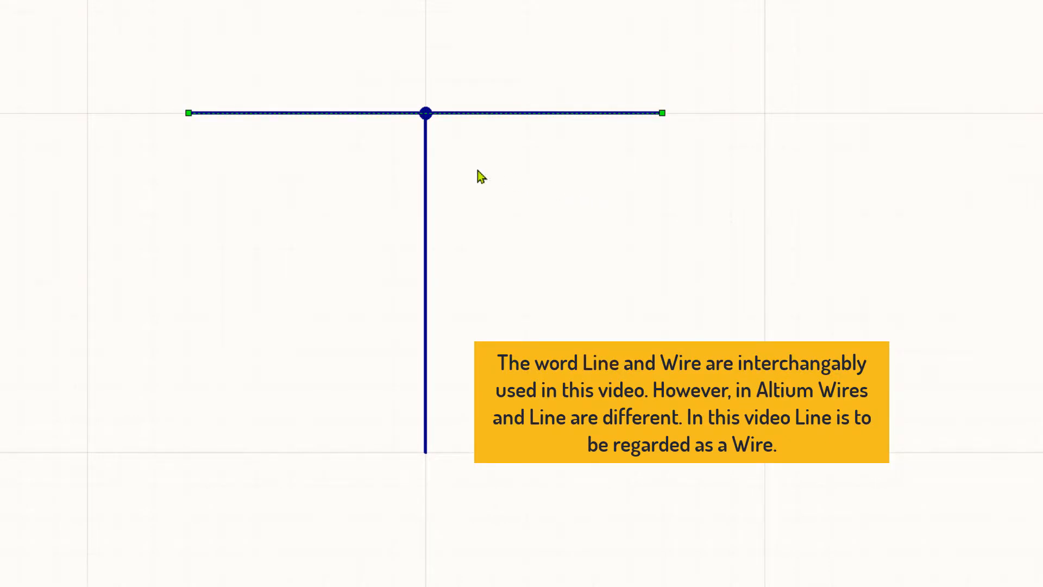
{"action": "right_click", "coordinate": [364, 137]}
{"action": "left_click", "coordinate": [325, 145]}
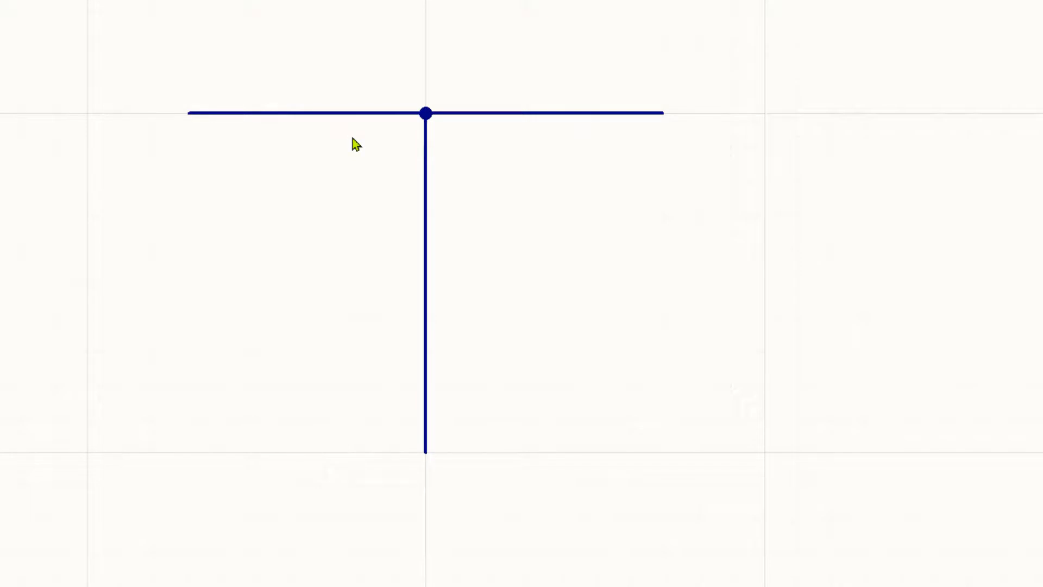
Delete the horizontal wire at the upper end of the first vertical wire as a test and undo the deletion.
{"action": "left_click", "coordinate": [364, 113]}
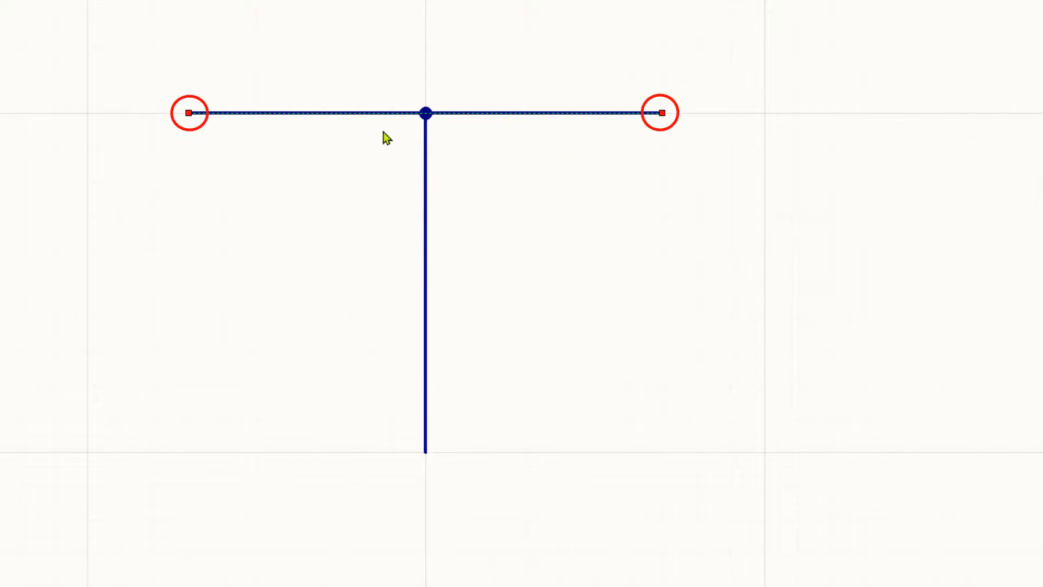
{"action": "left_click", "coordinate": [534, 154]}
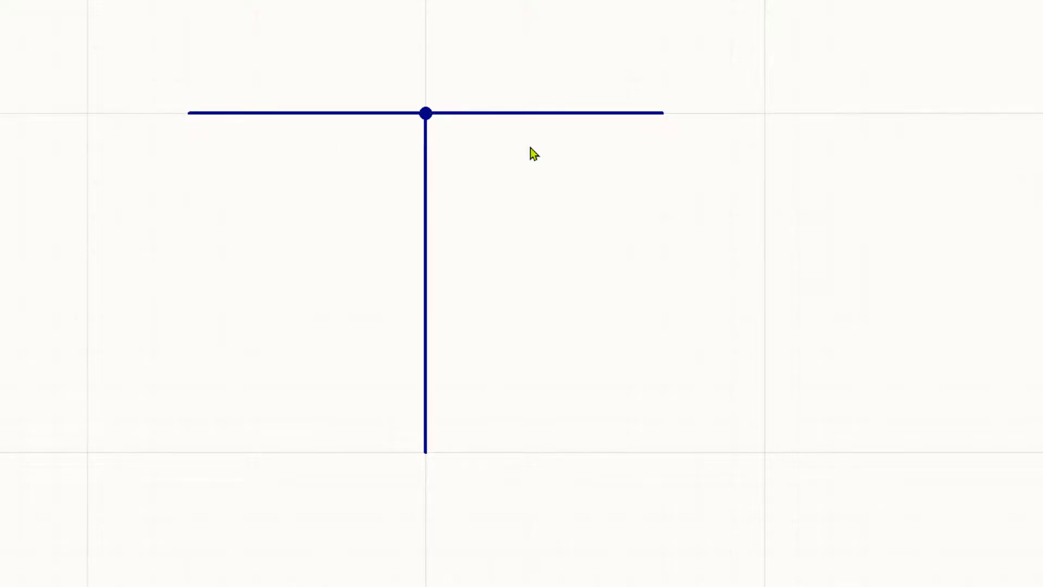
{"action": "left_click", "coordinate": [525, 113]}
{"action": "key", "text": "Delete"}
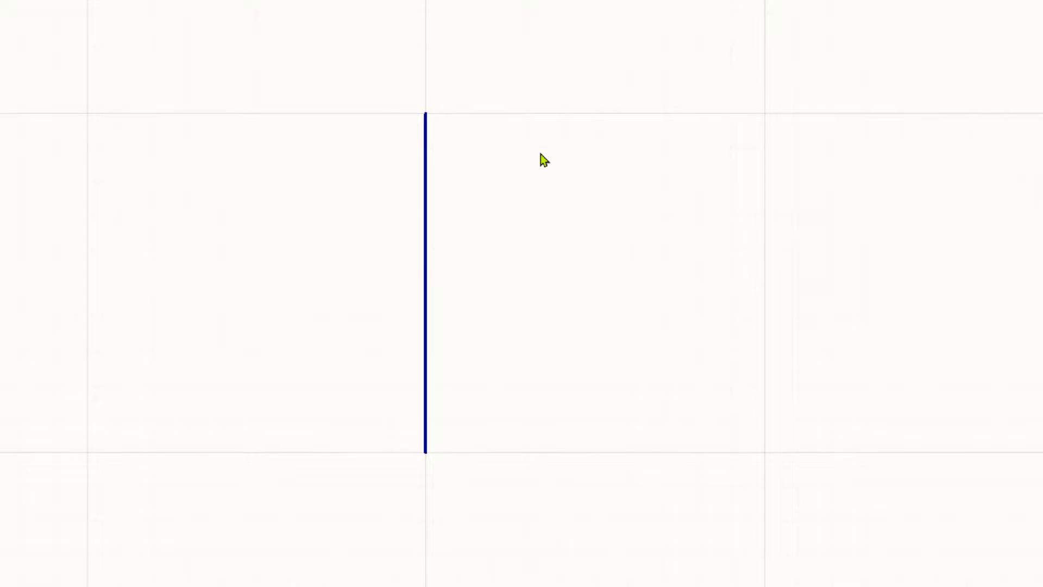
{"action": "key", "text": "ctrl+z"}
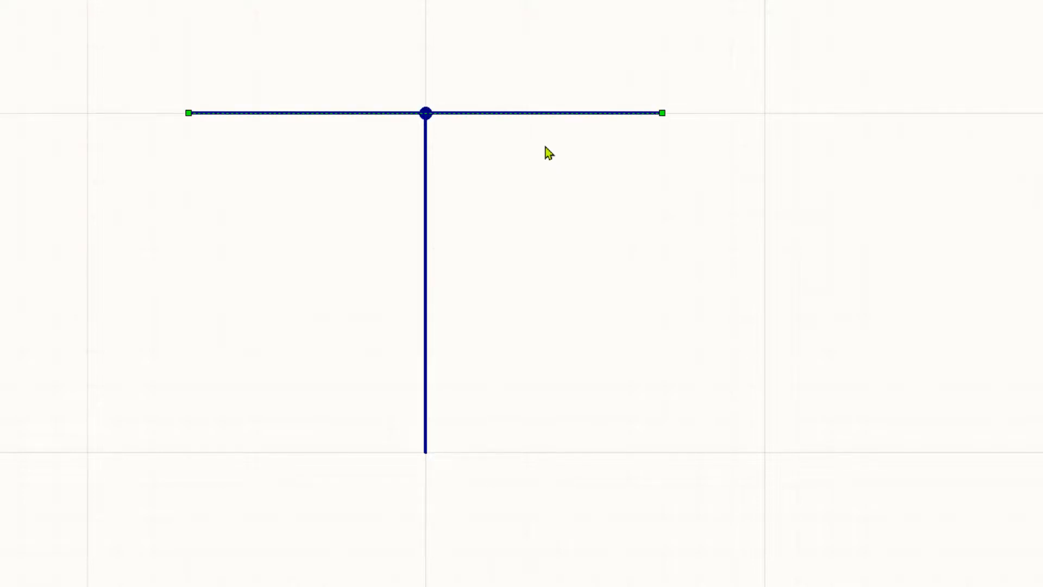
Place a second horizontal wire across the lower end of the first vertical wire, extending to both sides.
{"action": "left_click", "coordinate": [565, 114]}
{"action": "left_click", "coordinate": [566, 116]}
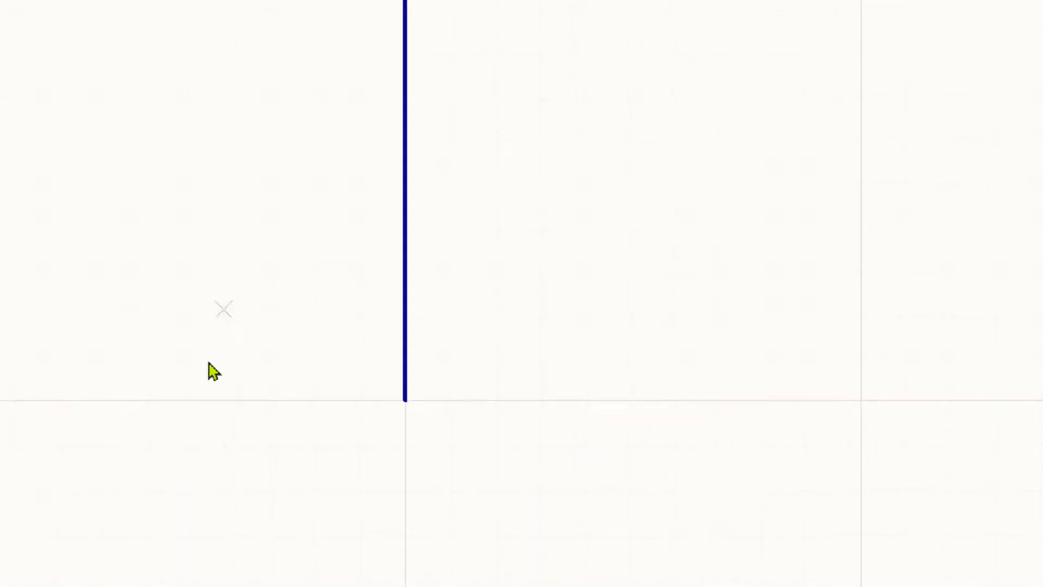
{"action": "left_click", "coordinate": [129, 386]}
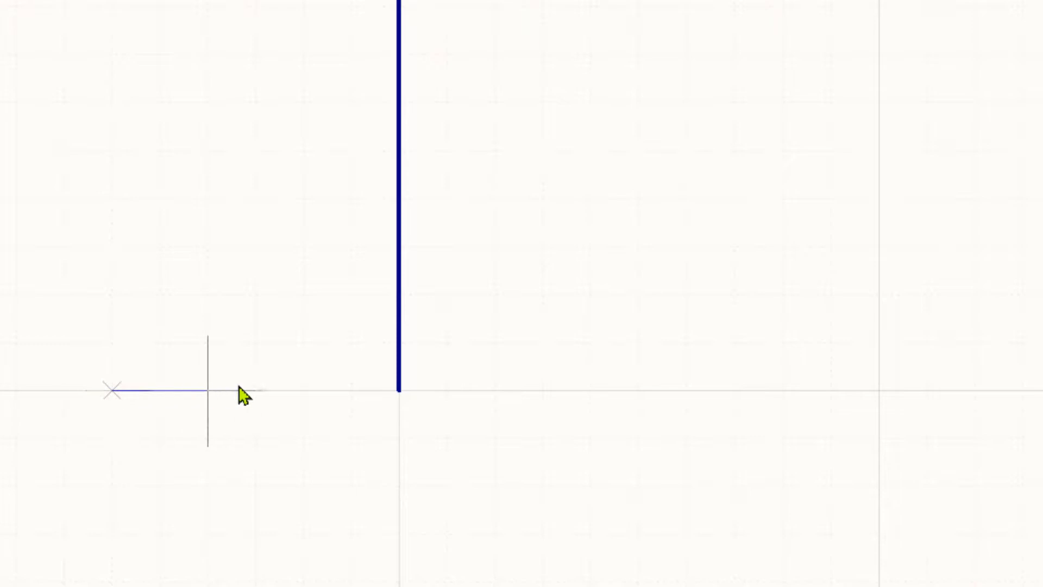
{"action": "left_click", "coordinate": [708, 398]}
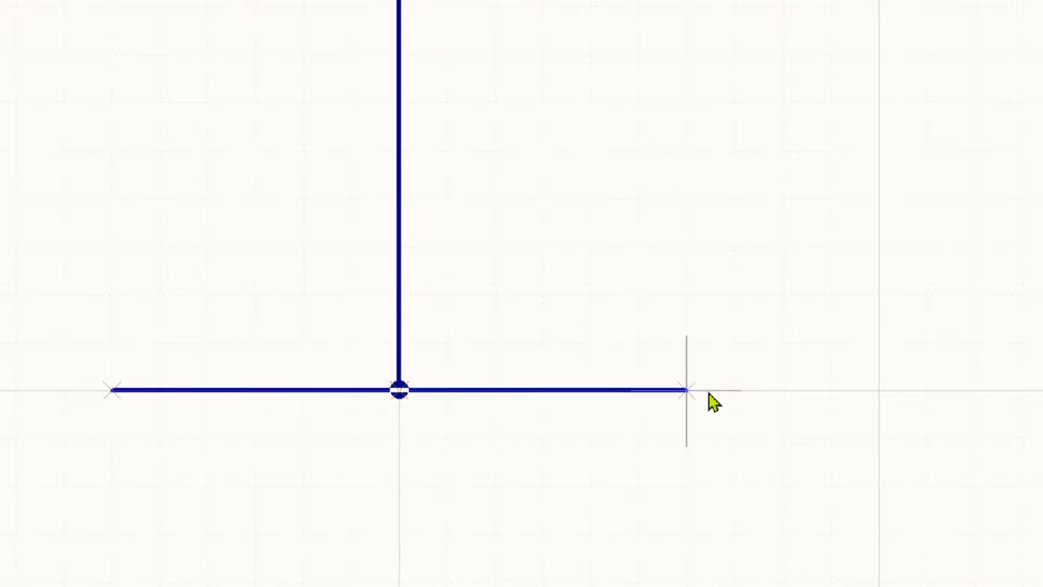
{"action": "right_click", "coordinate": [721, 400]}
{"action": "right_click", "coordinate": [756, 347]}
Delete the horizontal wire at the lower end of the first vertical wire as a test and undo the deletion.
{"action": "left_click", "coordinate": [500, 399]}
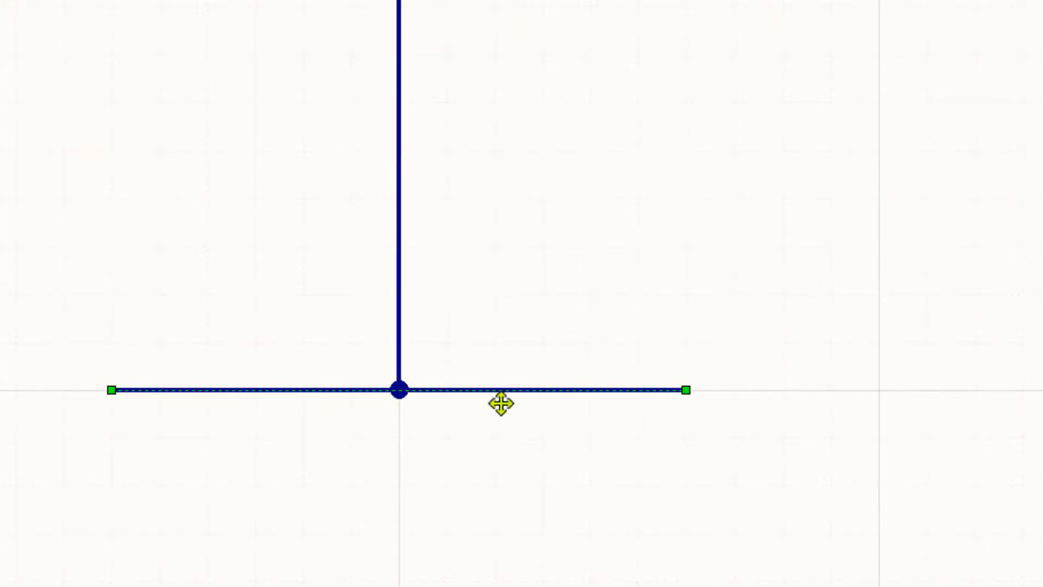
{"action": "left_click", "coordinate": [318, 390]}
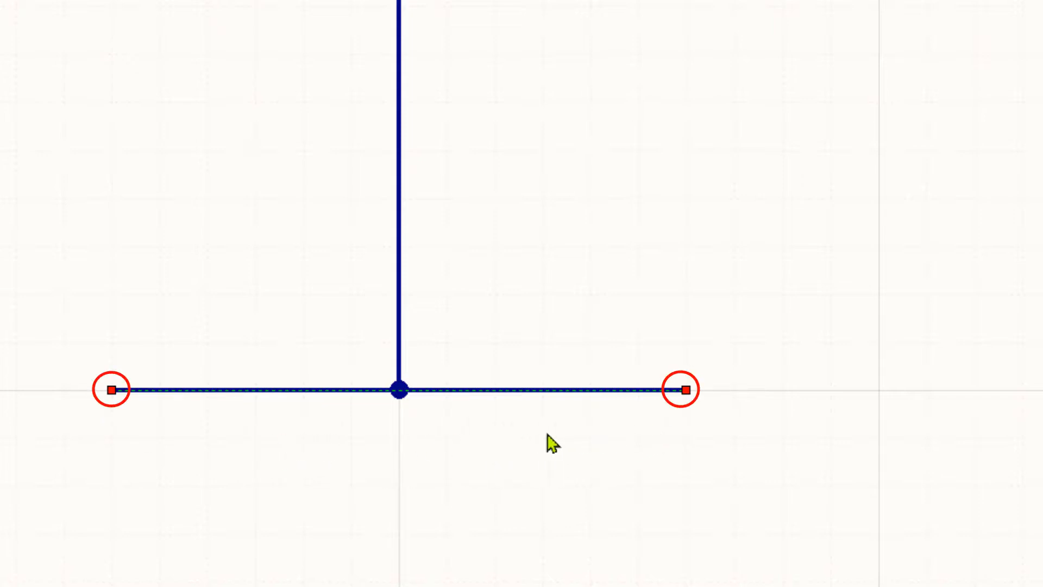
{"action": "left_click", "coordinate": [570, 401]}
{"action": "left_click", "coordinate": [543, 390]}
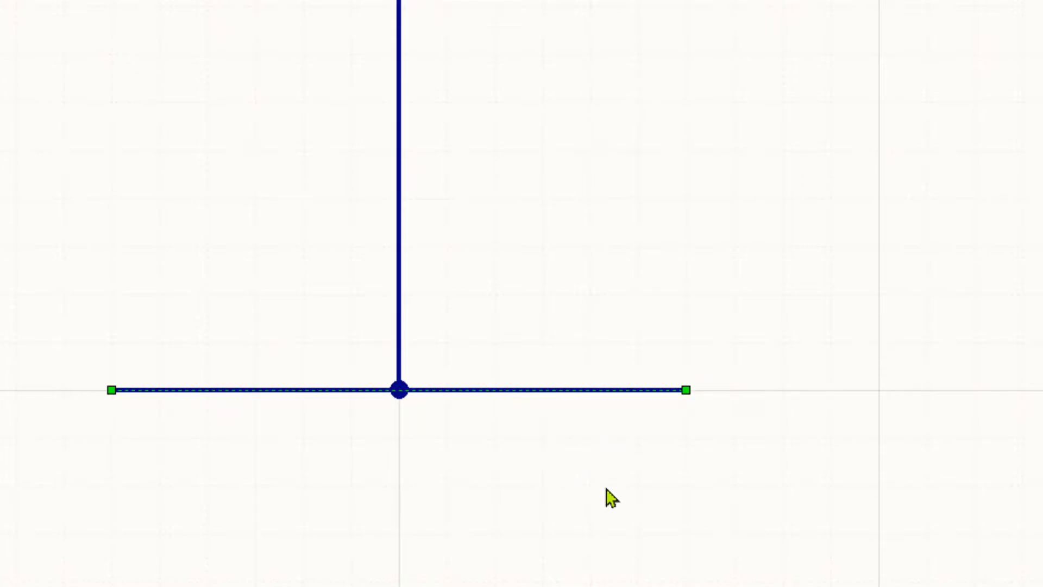
{"action": "key", "text": "Delete"}
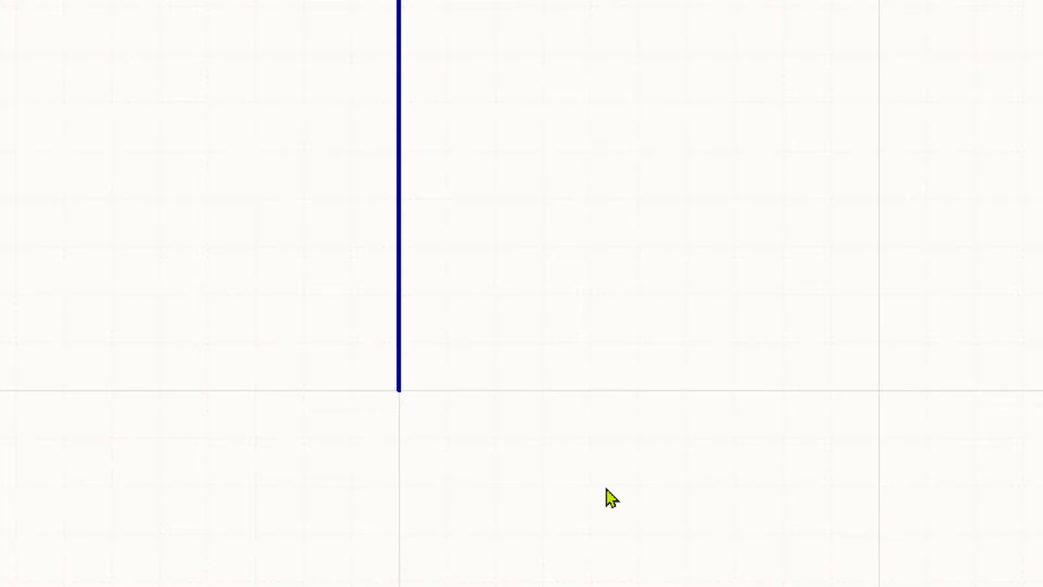
{"action": "key", "text": "ctrl+z"}
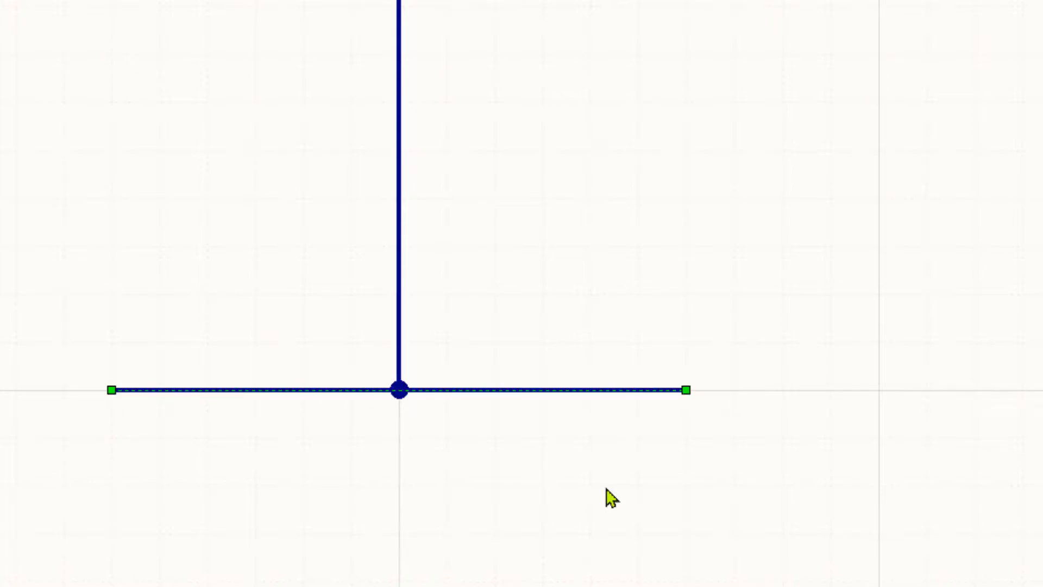
Enable Break Wires At Autojunctions in the Schematic – General preferences and accept the change.
{"action": "right_click_drag", "start_coordinate": [1027, 308], "coordinate": [295, 387]}
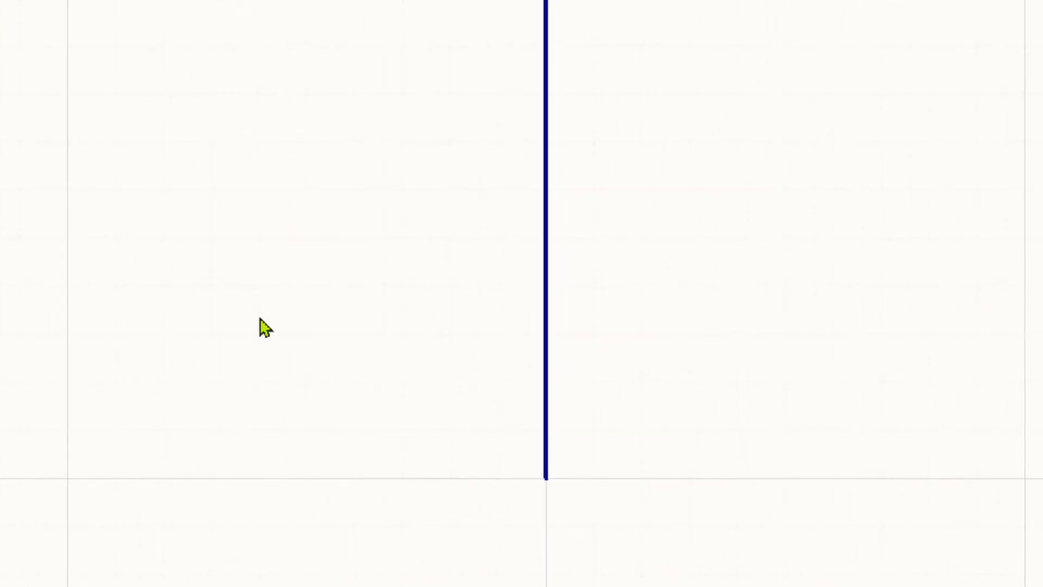
{"action": "right_click", "coordinate": [243, 53]}
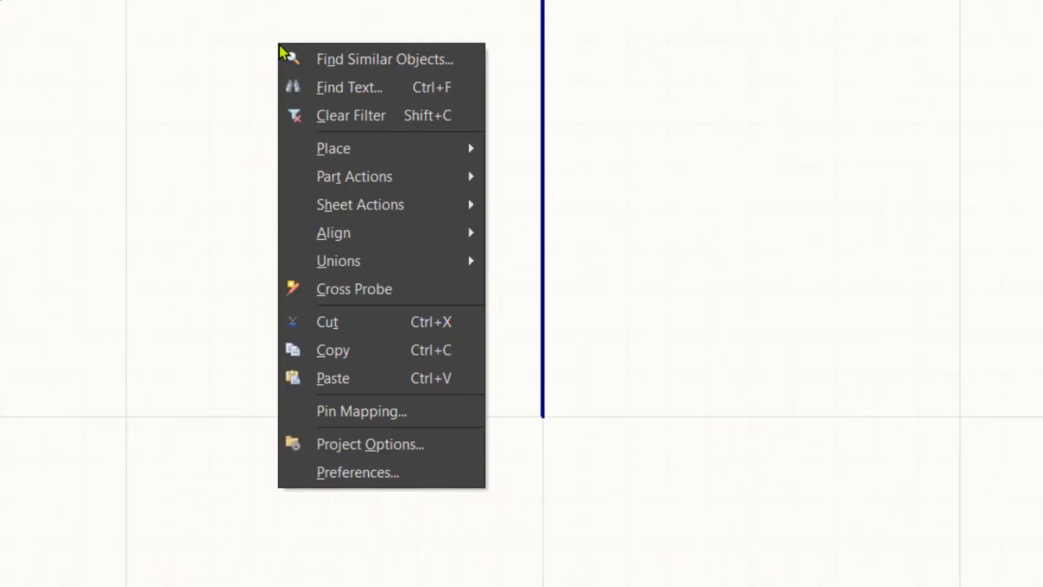
{"action": "left_click", "coordinate": [426, 473]}
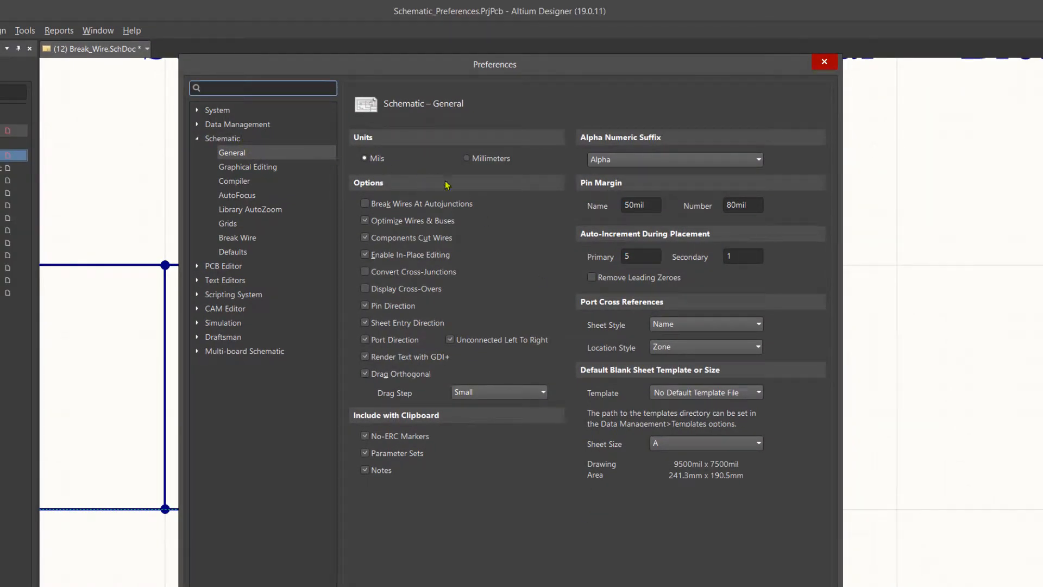
{"action": "left_click", "coordinate": [365, 204]}
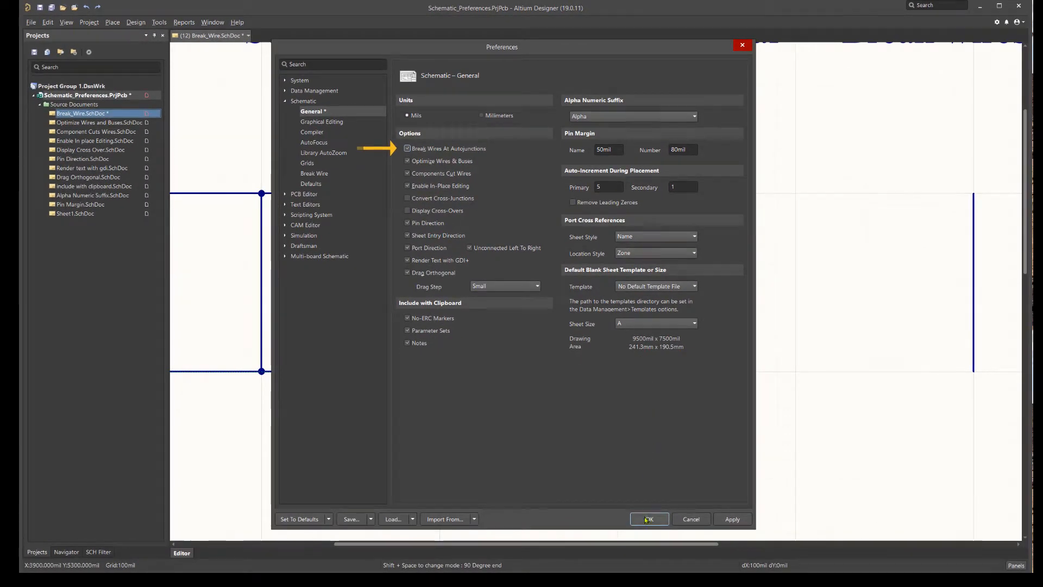
{"action": "left_click", "coordinate": [648, 519]}
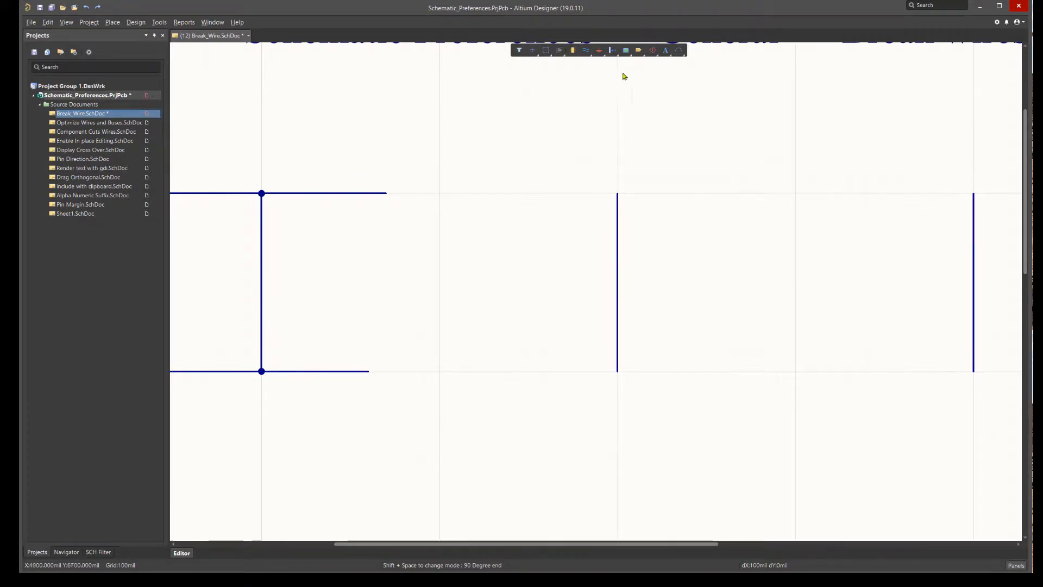
Place a horizontal wire across the upper end of the second vertical wire, extending to both sides.
{"action": "left_click", "coordinate": [587, 50]}
{"action": "left_click", "coordinate": [511, 193]}
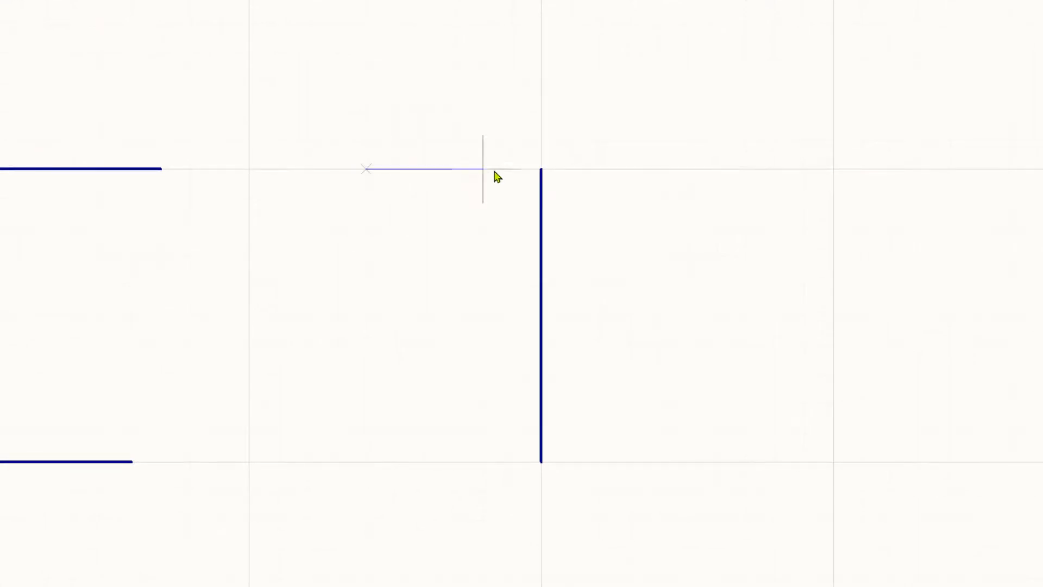
{"action": "left_click", "coordinate": [723, 173]}
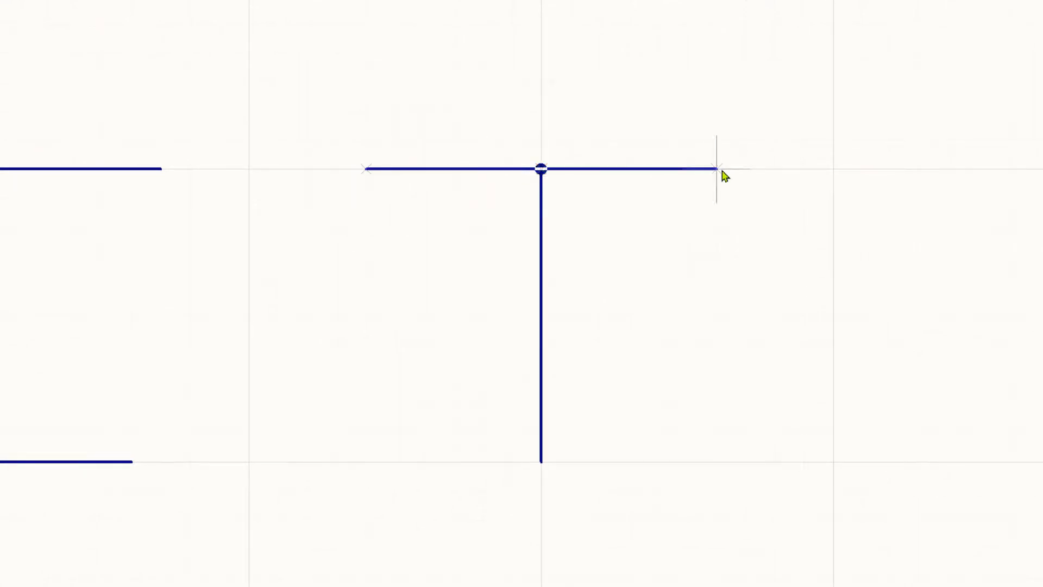
{"action": "right_click", "coordinate": [723, 172]}
{"action": "right_click", "coordinate": [746, 199]}
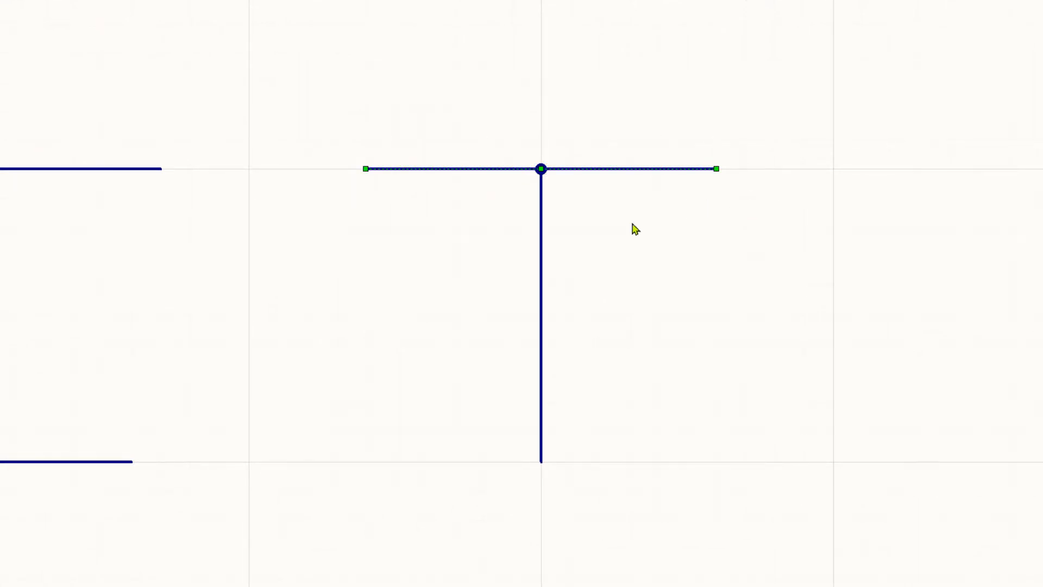
Delete only the left segment of the second vertical wire's upper horizontal wire as a test and undo the deletion.
{"action": "left_click", "coordinate": [589, 208]}
{"action": "left_click", "coordinate": [476, 169]}
{"action": "left_click", "coordinate": [436, 207]}
{"action": "left_click", "coordinate": [435, 169]}
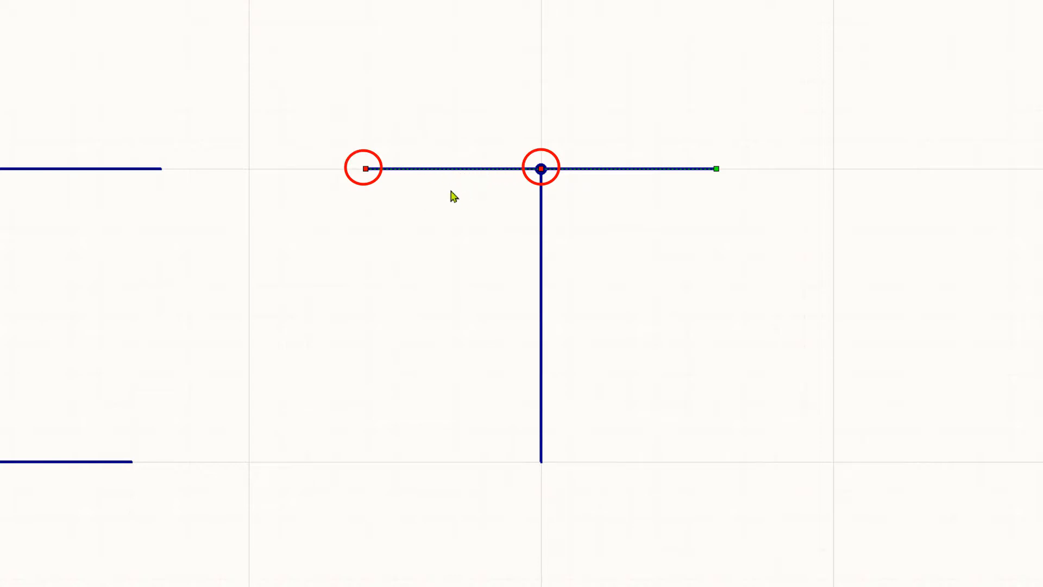
{"action": "key", "text": "Delete"}
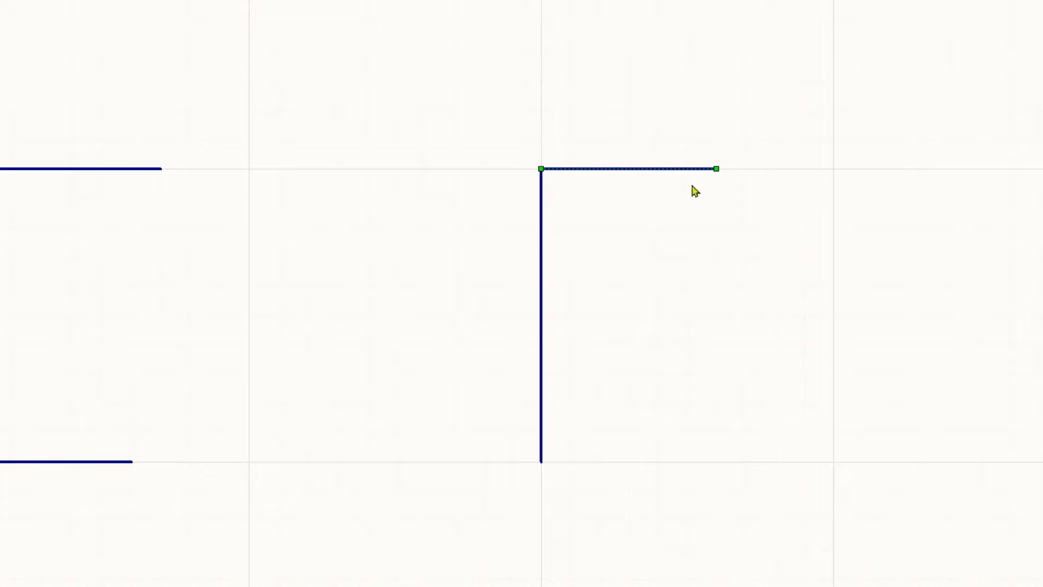
{"action": "key", "text": "ctrl+z"}
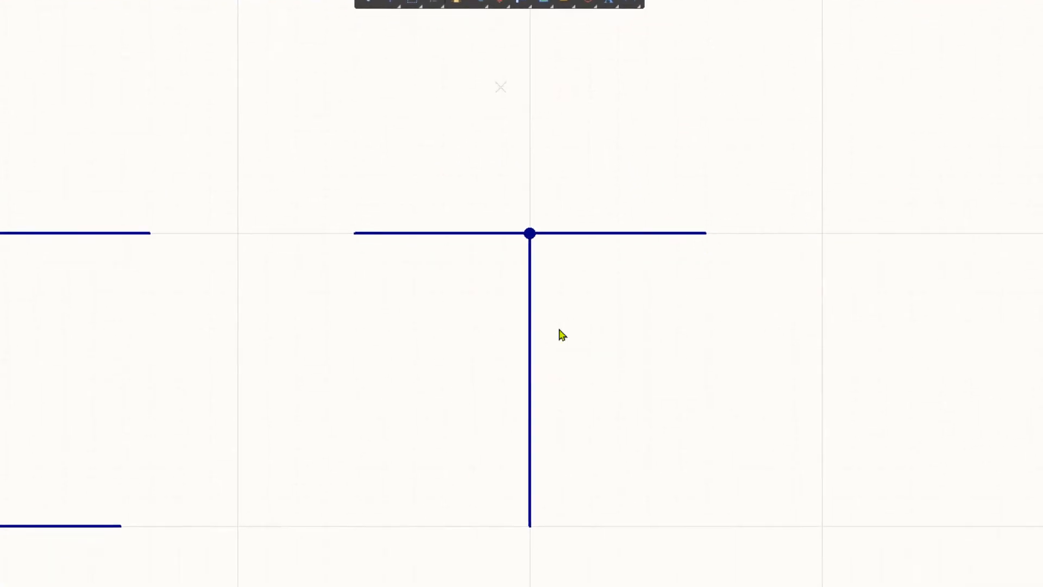
Place a horizontal wire across the lower end of the second vertical wire and delete its left segment.
{"action": "left_click", "coordinate": [370, 426]}
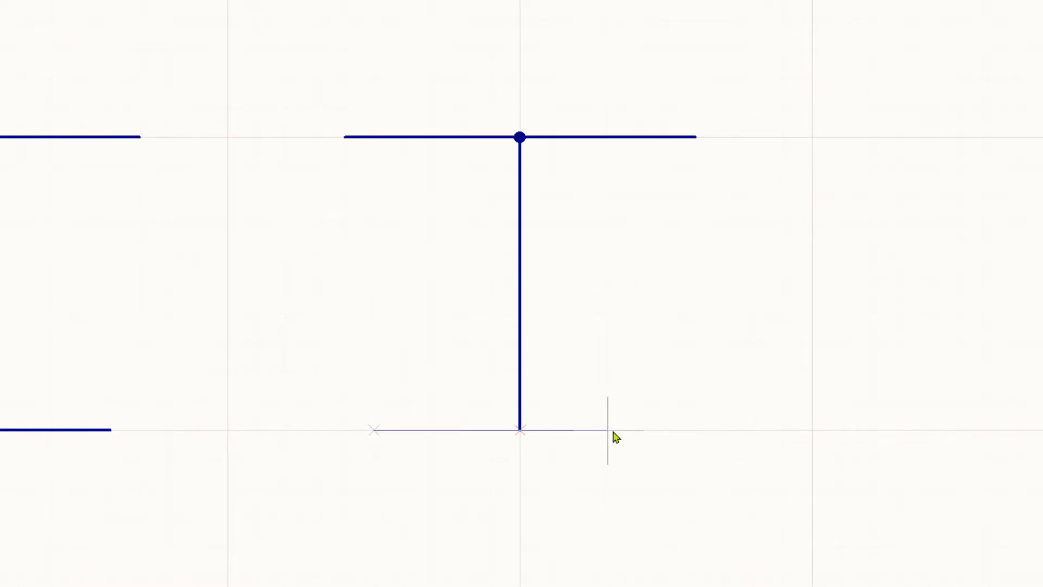
{"action": "left_click", "coordinate": [677, 431]}
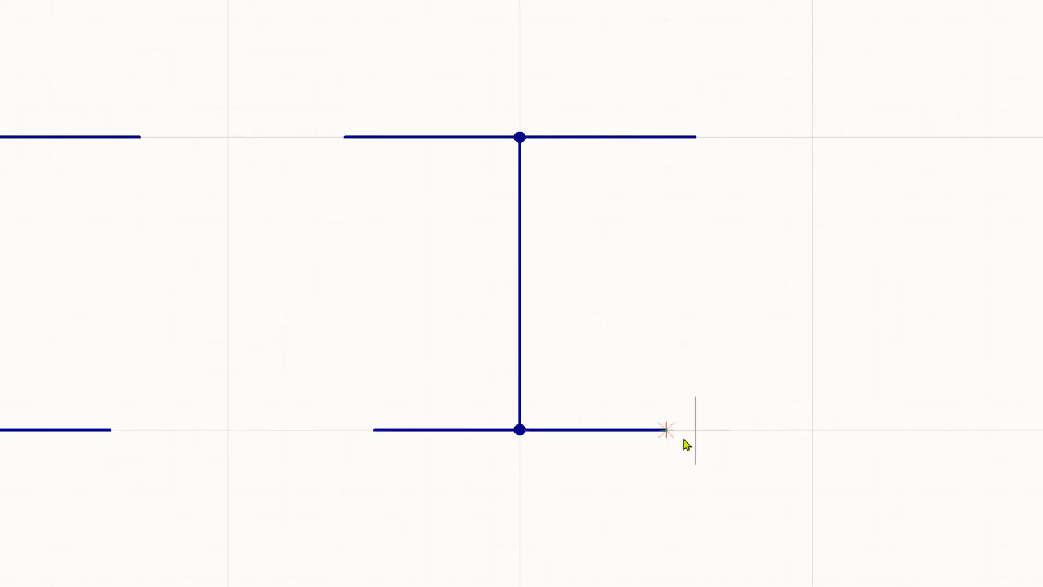
{"action": "right_click", "coordinate": [683, 439]}
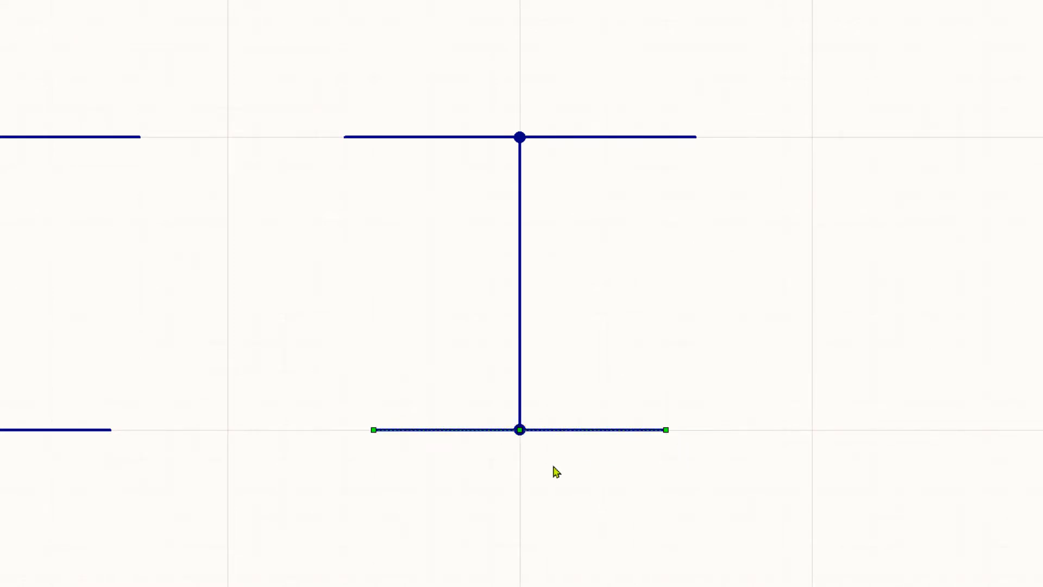
{"action": "left_click", "coordinate": [458, 434]}
{"action": "key", "text": "Delete"}
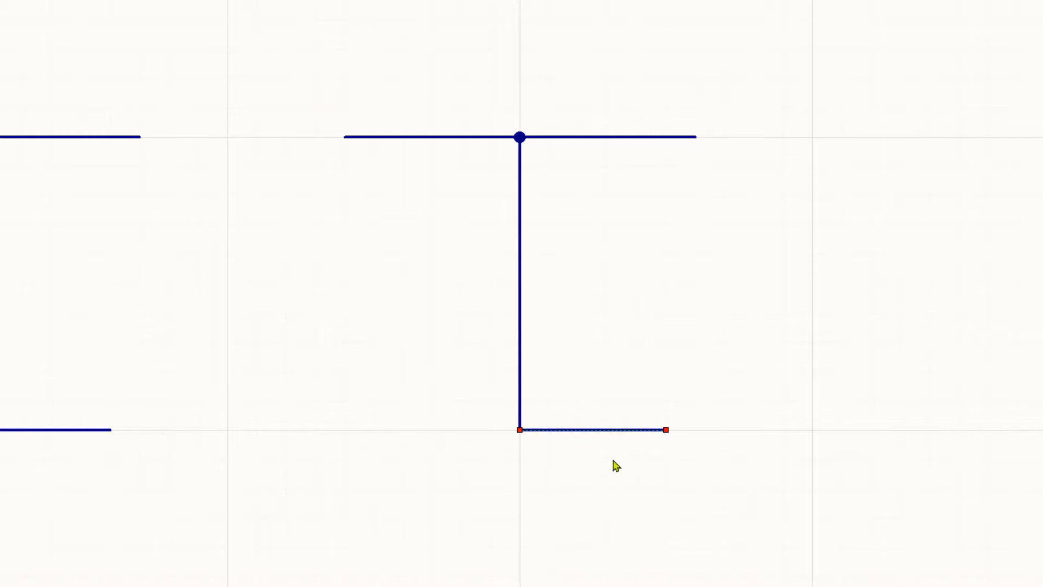
Delete the remaining right segment of the horizontal wire at the second vertical wire's lower end.
{"action": "key", "text": "Delete"}
Turn off Break Wires At Autojunctions in the Schematic – General preferences before working on the third vertical wire.
{"action": "right_click_drag", "start_coordinate": [820, 415], "coordinate": [261, 461]}
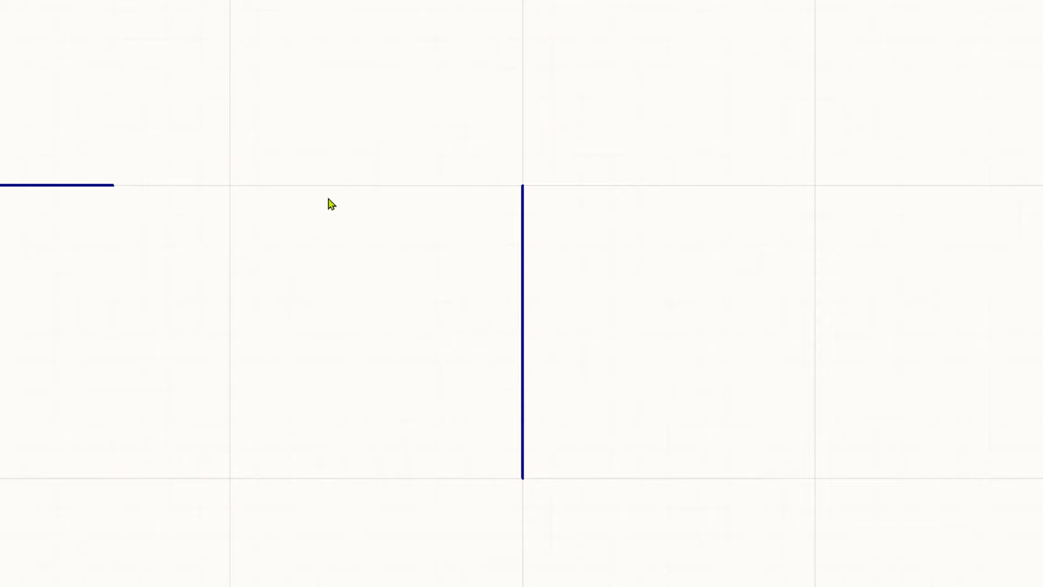
{"action": "right_click_drag", "start_coordinate": [351, 276], "coordinate": [359, 205]}
{"action": "right_click", "coordinate": [363, 203]}
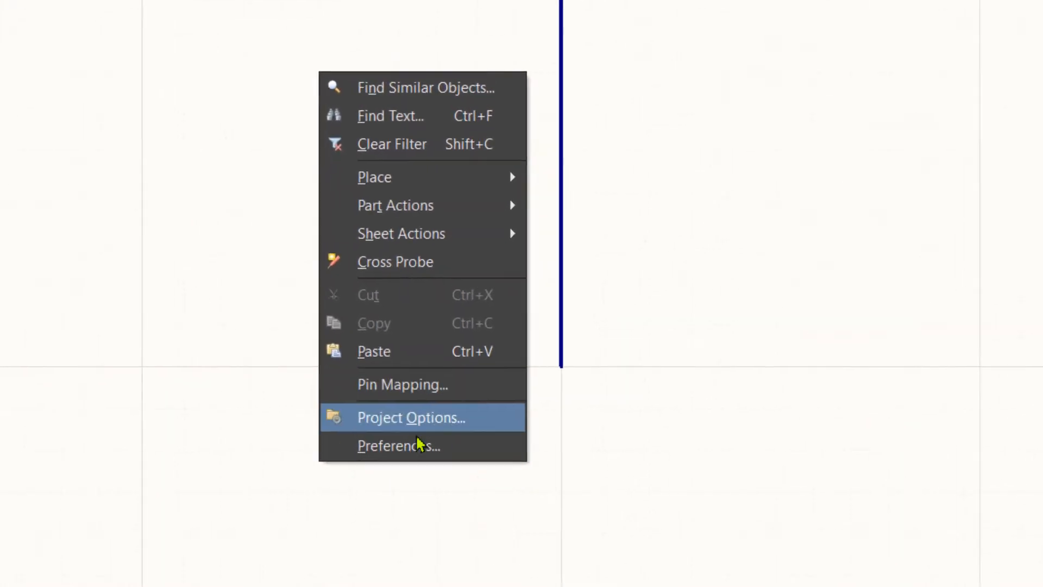
{"action": "left_click", "coordinate": [417, 449]}
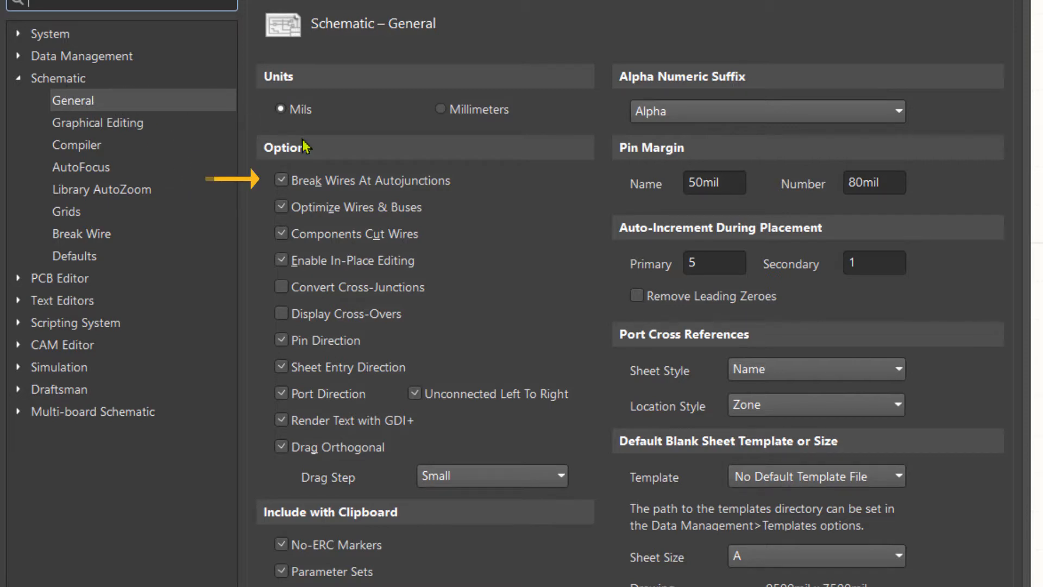
{"action": "left_click", "coordinate": [281, 181]}
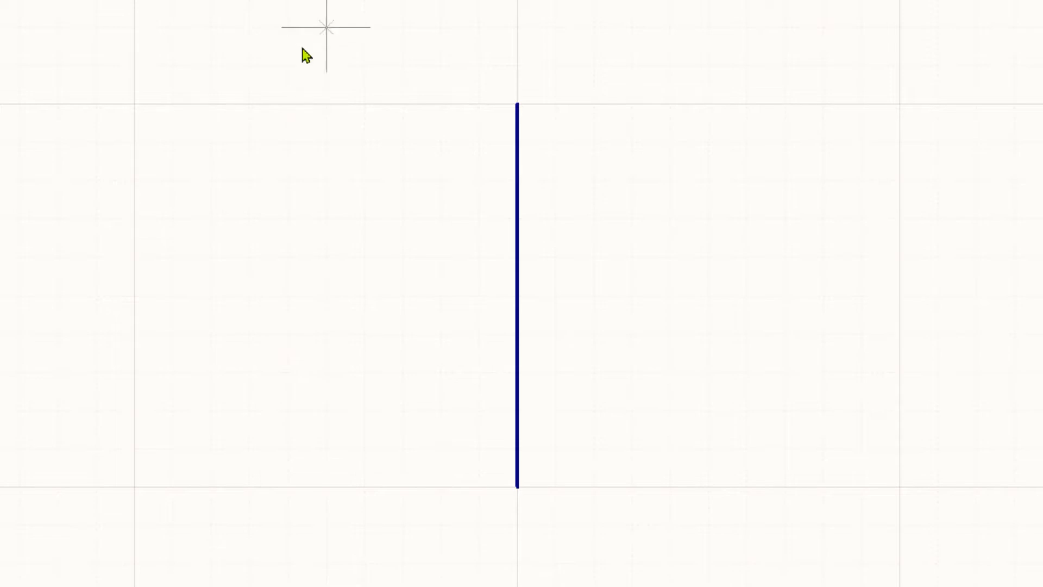
Place a horizontal wire across the upper end of the third vertical wire, extending to both sides.
{"action": "left_click", "coordinate": [249, 103]}
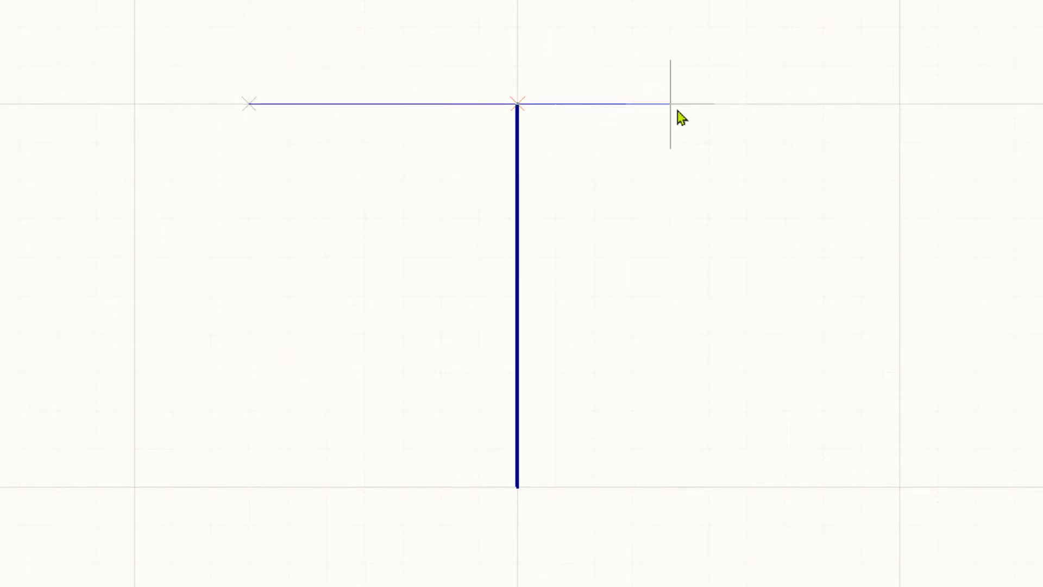
{"action": "left_click", "coordinate": [737, 112]}
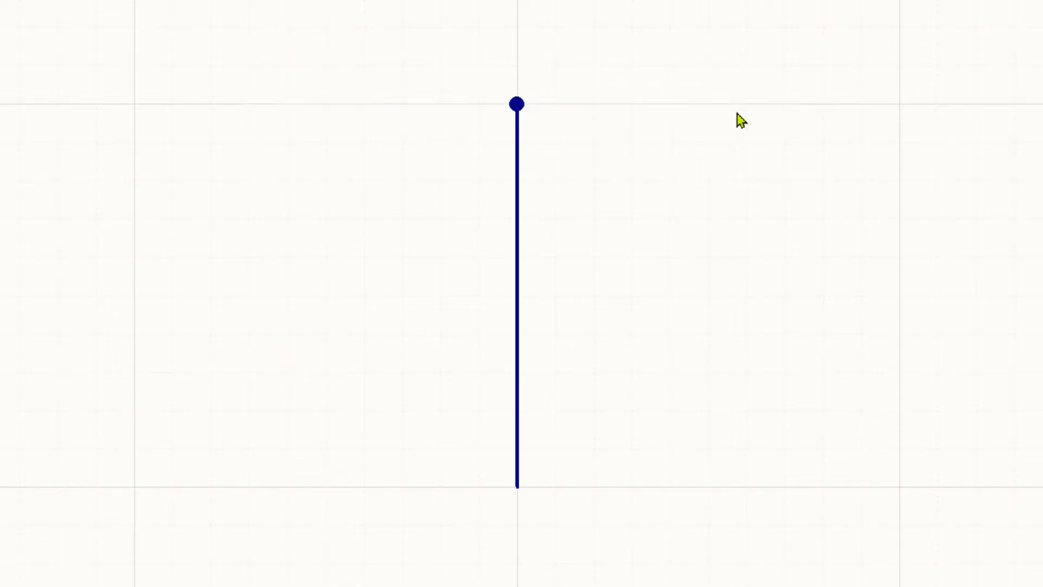
{"action": "right_click", "coordinate": [764, 153]}
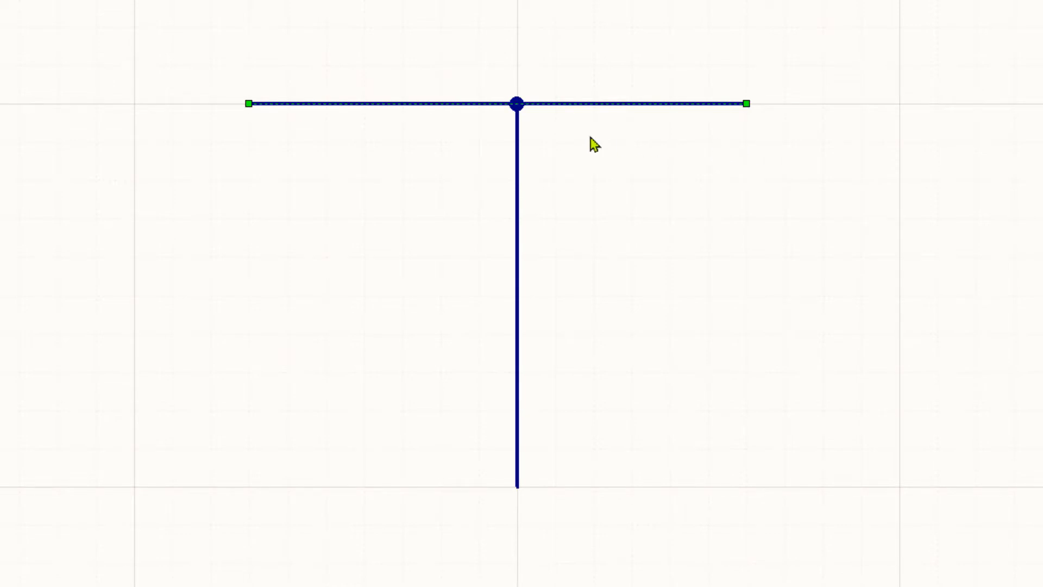
Select the third vertical wire's upper horizontal wire on its left part to examine how much of it gets selected.
{"action": "left_click", "coordinate": [431, 101]}
{"action": "left_click", "coordinate": [428, 102]}
{"action": "left_click", "coordinate": [428, 102]}
{"action": "left_click", "coordinate": [501, 112]}
{"action": "left_click", "coordinate": [464, 104]}
Place a horizontal wire across the lower end of the third vertical wire, extending to both sides.
{"action": "left_click", "coordinate": [365, 487]}
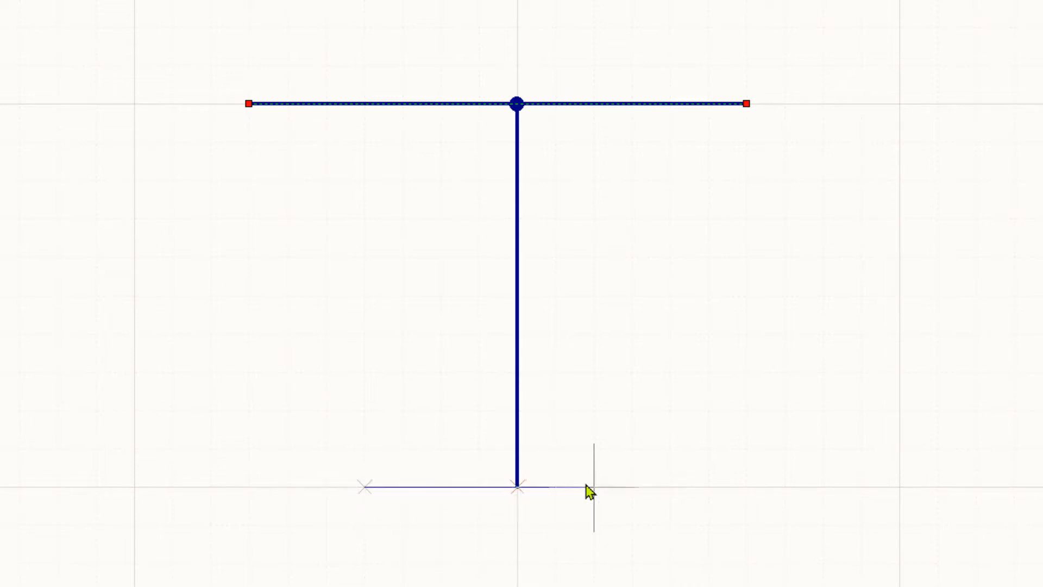
{"action": "left_click", "coordinate": [657, 488]}
{"action": "right_click", "coordinate": [657, 489]}
{"action": "left_click", "coordinate": [657, 488]}
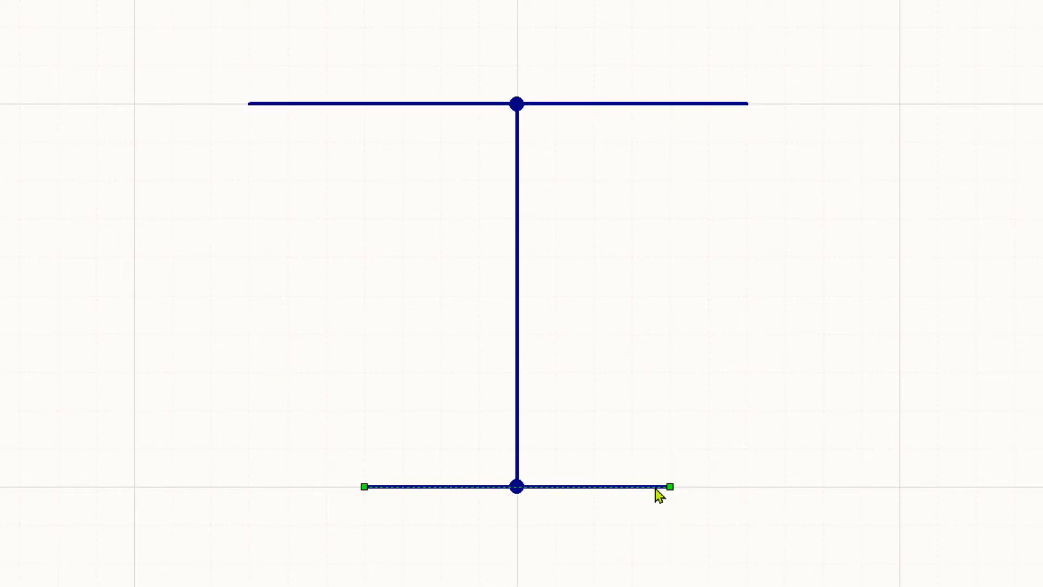
Select the third vertical wire's lower horizontal wire on its left part and delete it.
{"action": "left_click", "coordinate": [498, 505]}
{"action": "left_click", "coordinate": [454, 487]}
{"action": "key", "text": "Delete"}
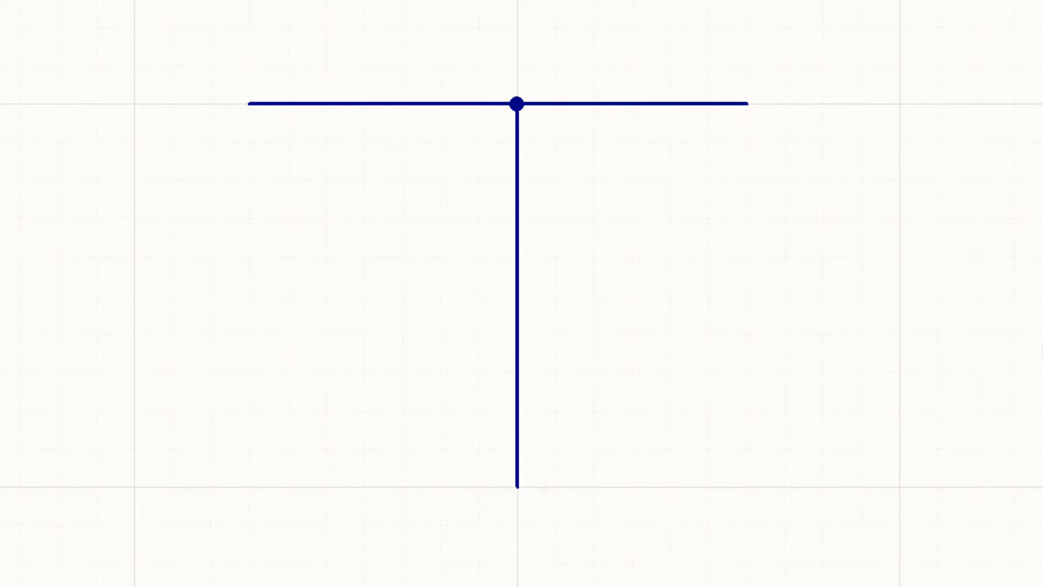
Turn on Break Wires At Autojunctions in the Schematic – General preferences and accept the change.
{"action": "right_click_drag", "start_coordinate": [1020, 331], "coordinate": [376, 367]}
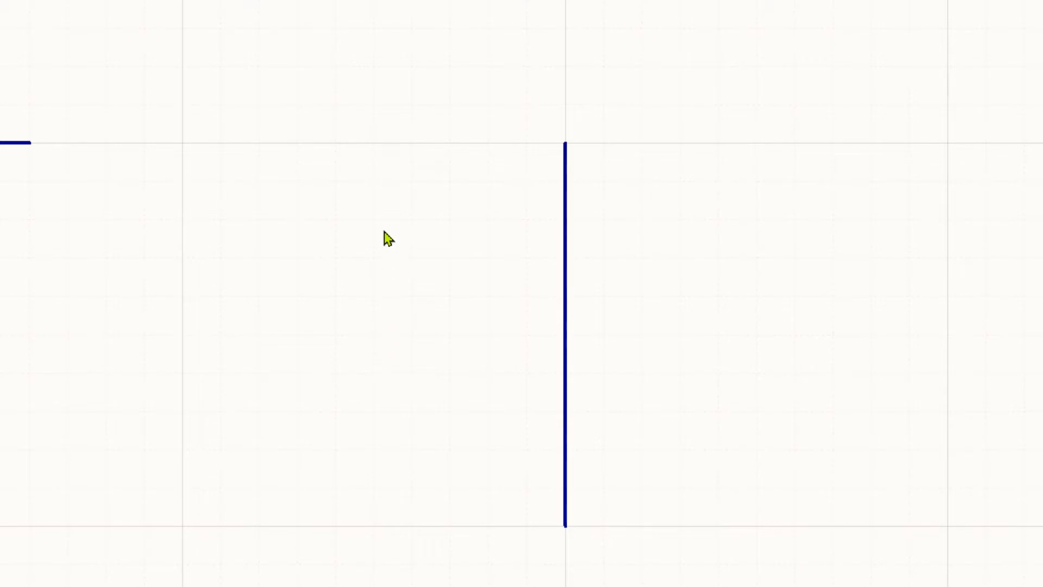
{"action": "right_click_drag", "start_coordinate": [388, 240], "coordinate": [365, 144]}
{"action": "right_click", "coordinate": [365, 144]}
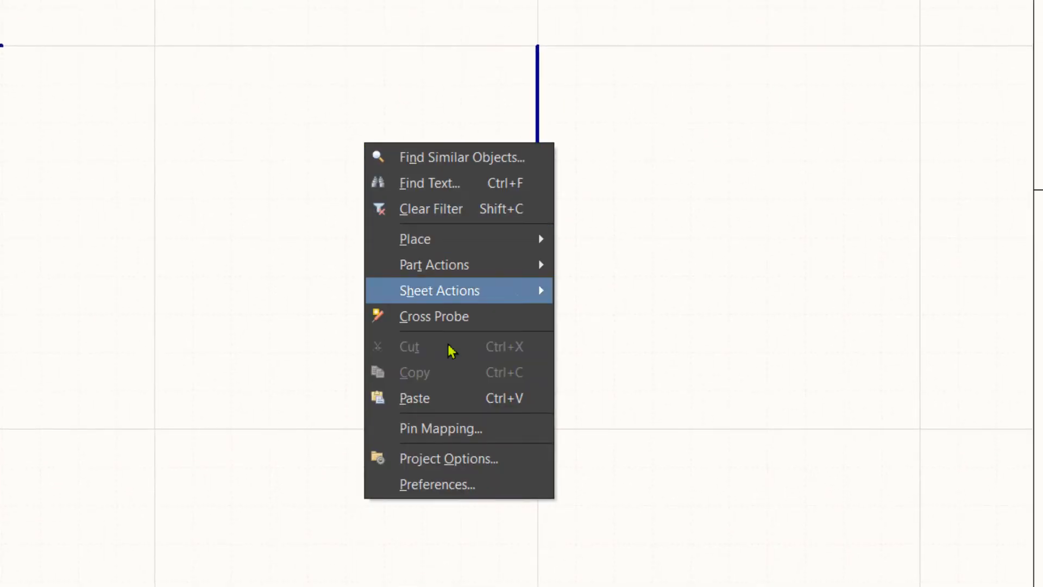
{"action": "left_click", "coordinate": [437, 484]}
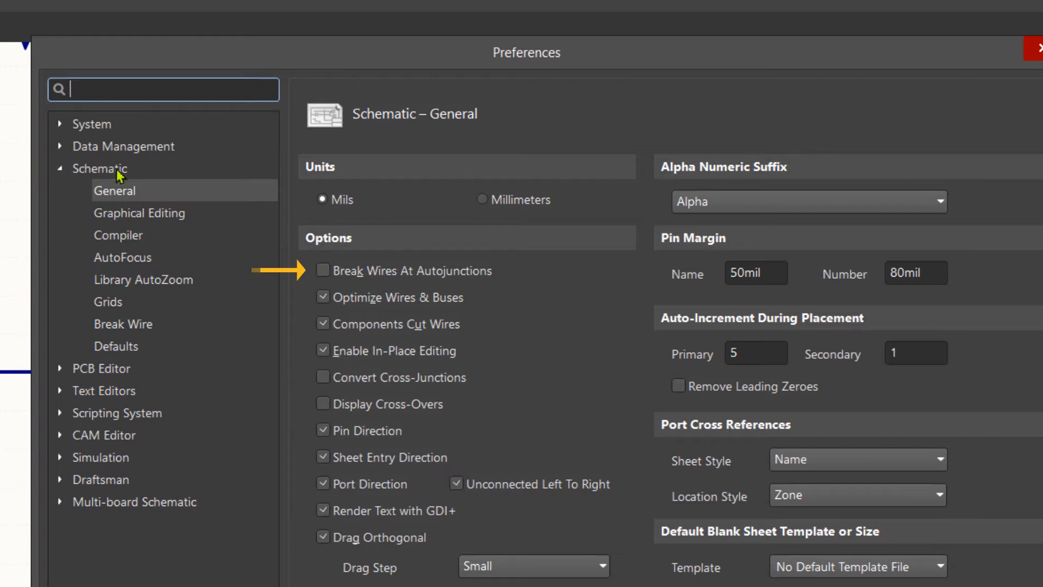
{"action": "left_click", "coordinate": [370, 272]}
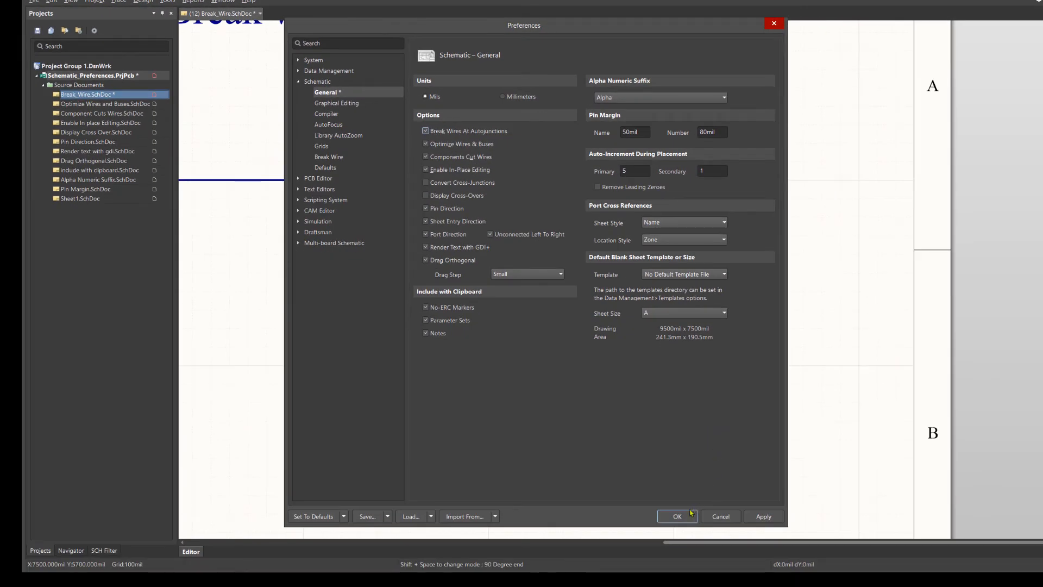
{"action": "left_click", "coordinate": [676, 516]}
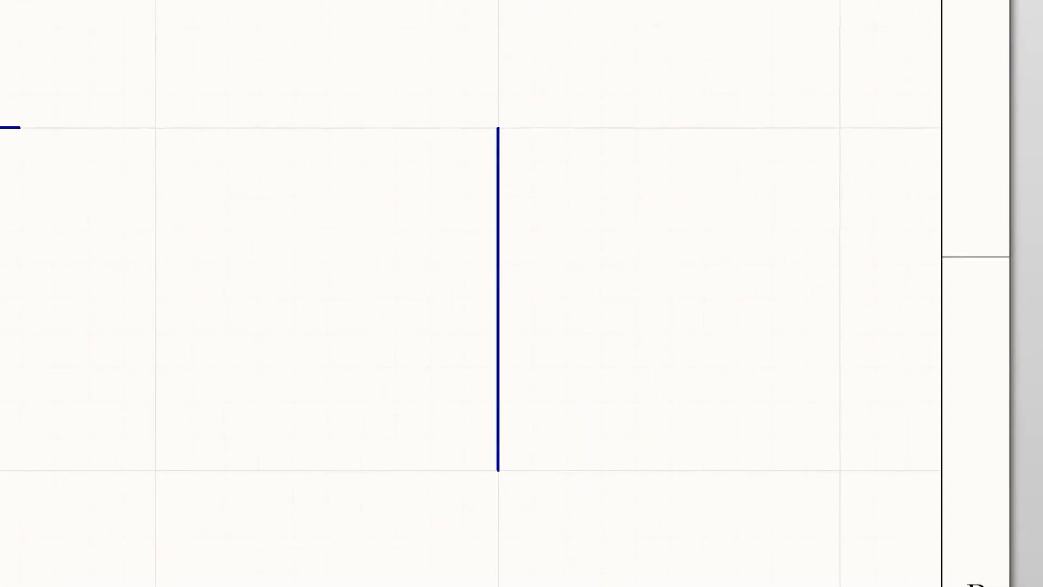
Place a horizontal wire across the upper end of the fourth vertical wire, extending to both sides.
{"action": "left_click", "coordinate": [424, 82]}
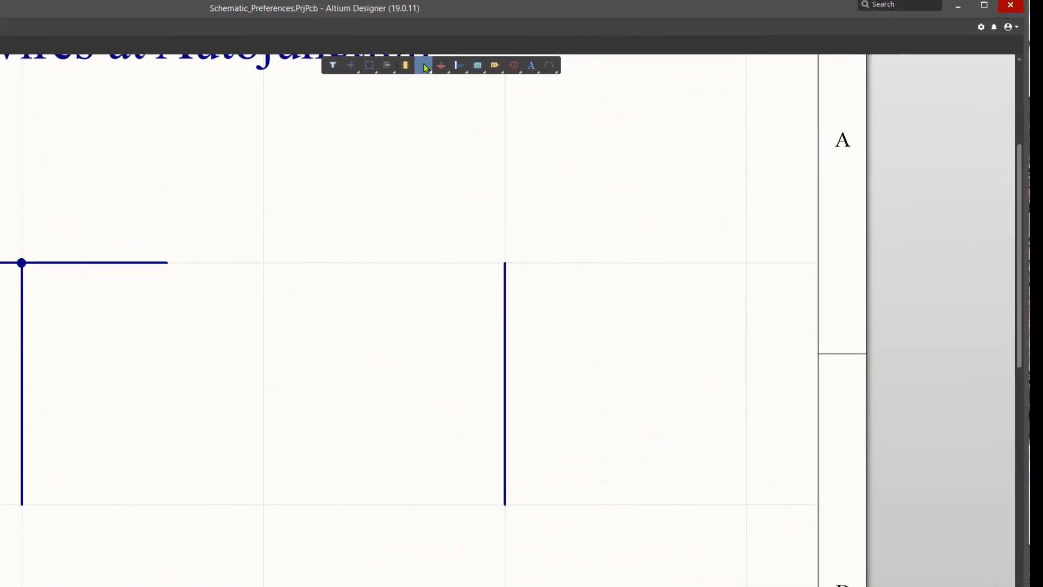
{"action": "left_click", "coordinate": [277, 162]}
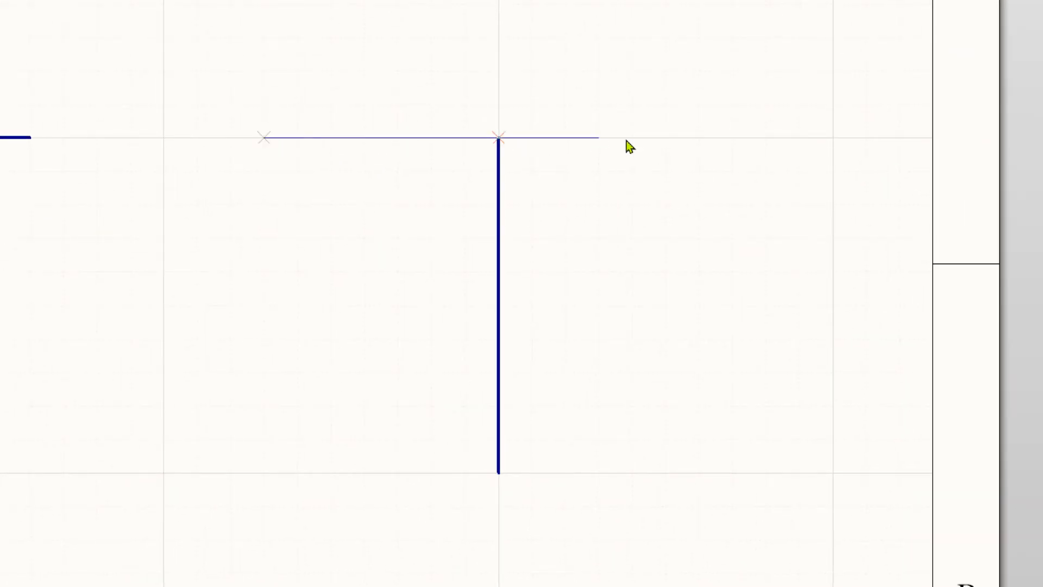
{"action": "left_click", "coordinate": [663, 139]}
{"action": "right_click", "coordinate": [662, 140]}
{"action": "left_click", "coordinate": [664, 139]}
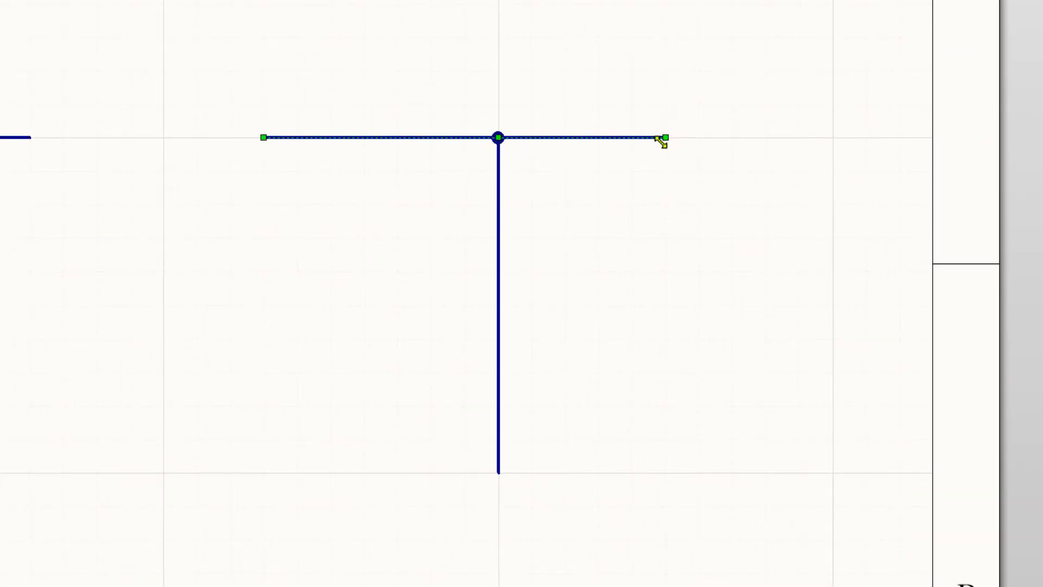
{"action": "right_click", "coordinate": [666, 176]}
Test selecting each side of the fourth vertical wire's upper horizontal wire and delete its left segment.
{"action": "left_click", "coordinate": [560, 166]}
{"action": "left_click", "coordinate": [407, 139]}
{"action": "left_click", "coordinate": [618, 139]}
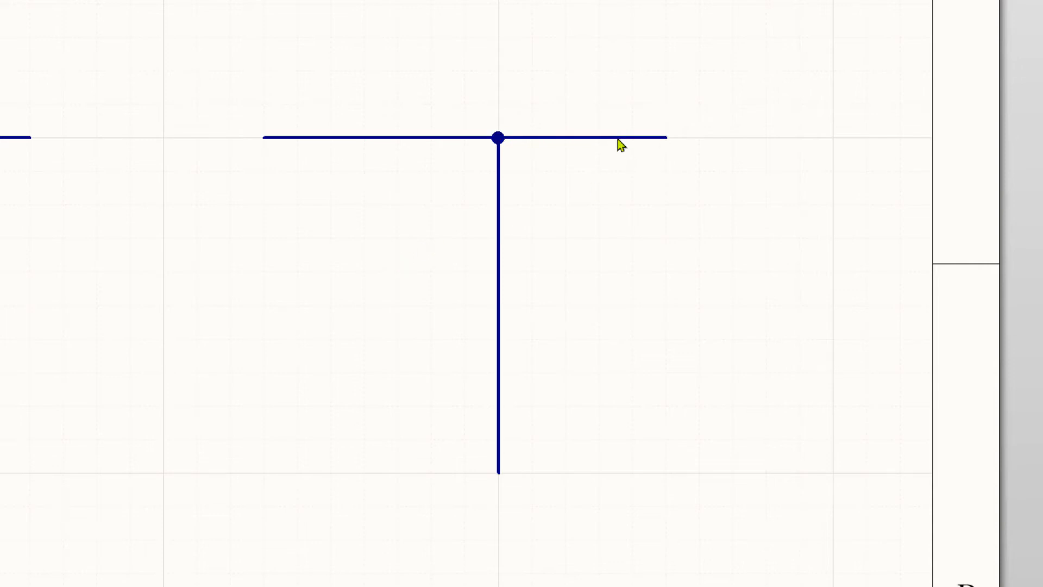
{"action": "left_click", "coordinate": [552, 143]}
{"action": "left_click", "coordinate": [388, 141]}
{"action": "key", "text": "Delete"}
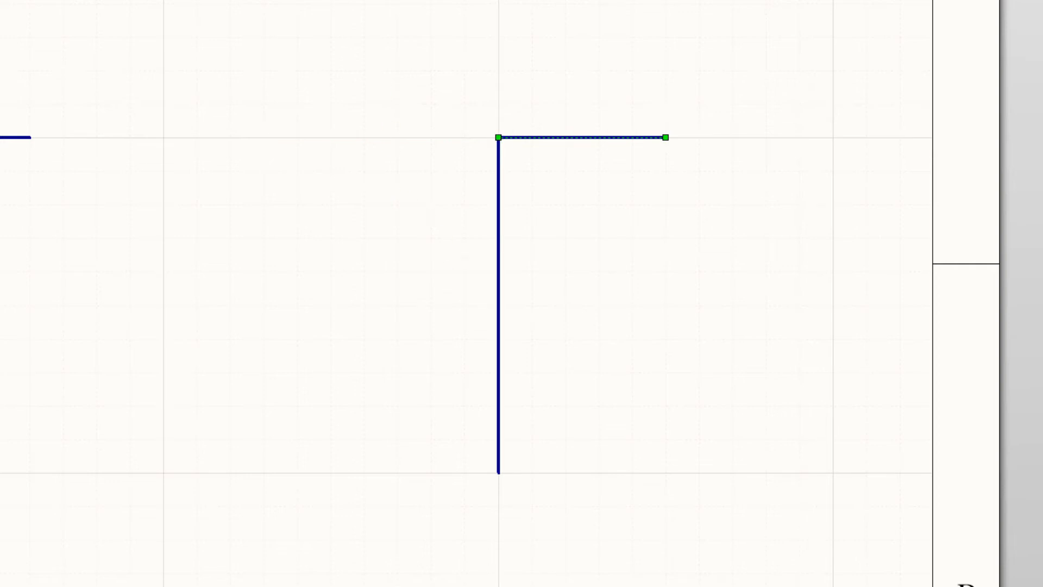
Place a horizontal wire across the lower end of the fourth vertical wire, extending to both sides.
{"action": "key", "text": "ctrl+w"}
{"action": "left_click", "coordinate": [399, 472]}
{"action": "left_click", "coordinate": [665, 473]}
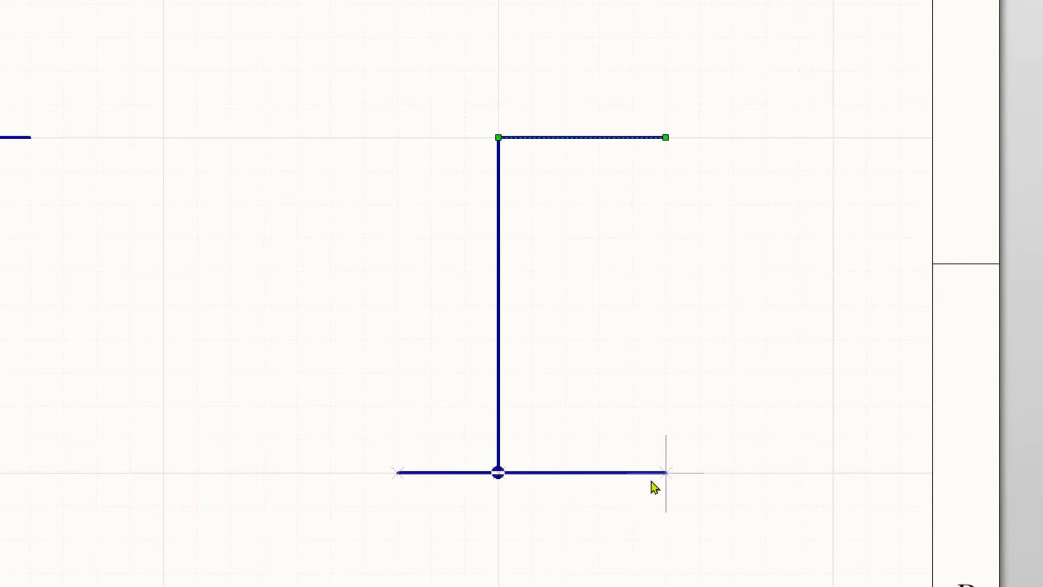
{"action": "right_click", "coordinate": [653, 481]}
{"action": "right_click", "coordinate": [653, 481]}
Select the left and right parts of the fourth vertical wire's lower horizontal wire and open its properties for inspection.
{"action": "left_click", "coordinate": [565, 417]}
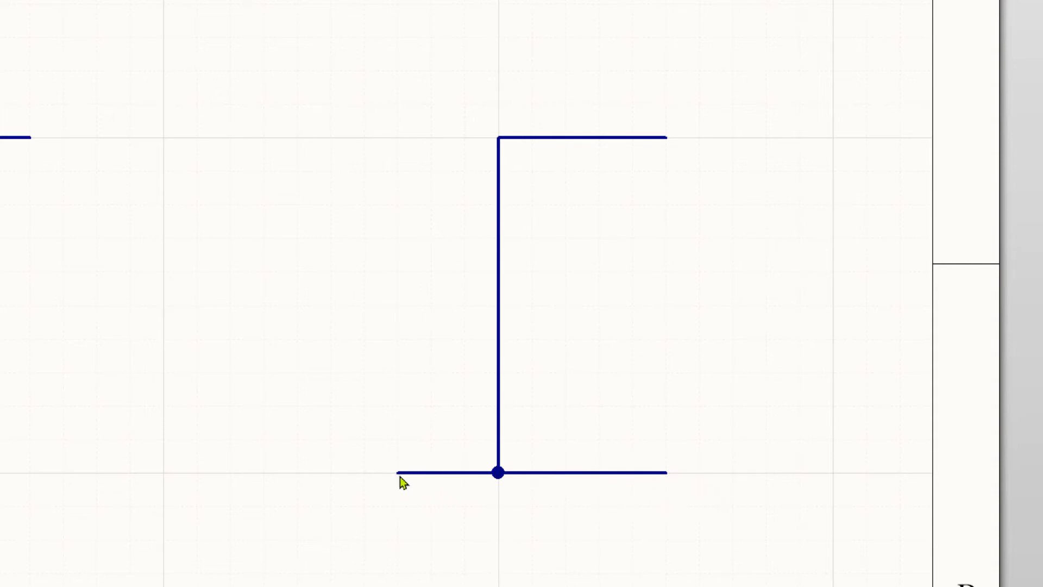
{"action": "left_click", "coordinate": [440, 473]}
{"action": "double_click", "coordinate": [587, 477]}
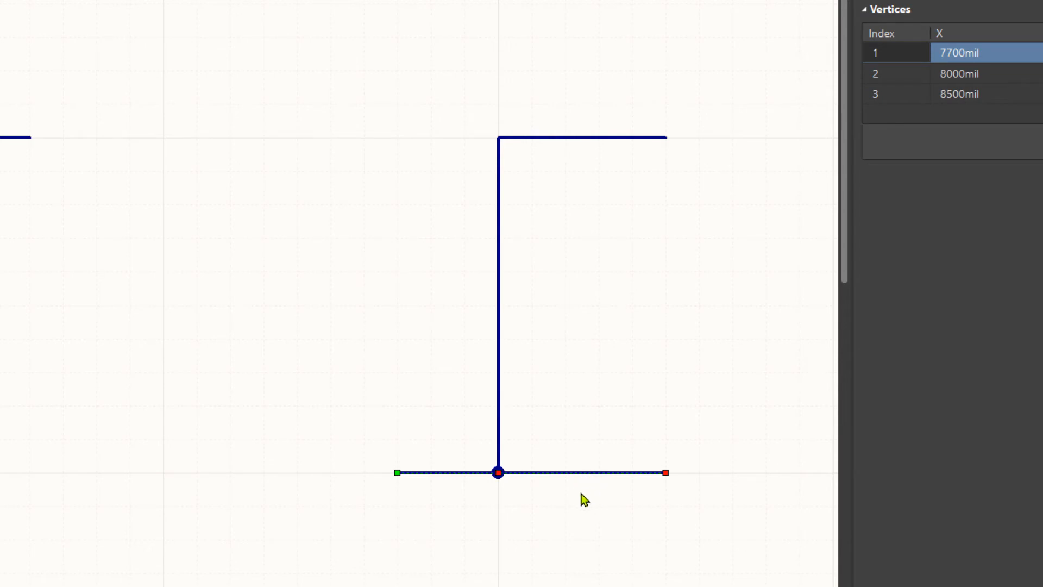
Go to an unconnected vertical wire in the lower row and turn off Break Wires At Autojunctions in the Schematic – General preferences.
{"action": "right_click_drag", "start_coordinate": [0, 372], "coordinate": [392, 106]}
{"action": "right_click_drag", "start_coordinate": [158, 216], "coordinate": [379, 133]}
{"action": "right_click_drag", "start_coordinate": [0, 304], "coordinate": [329, 153]}
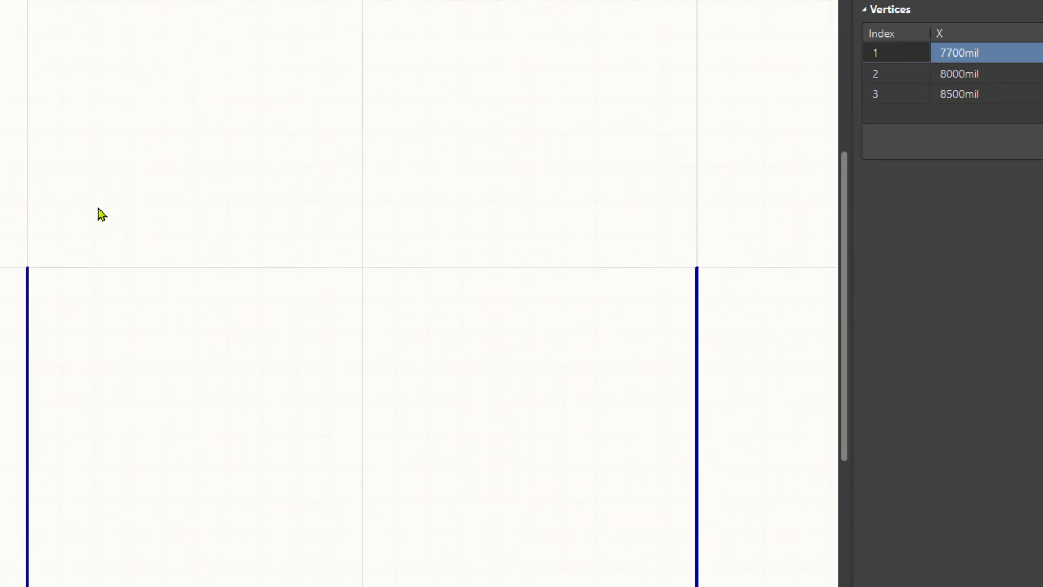
{"action": "right_click_drag", "start_coordinate": [98, 214], "coordinate": [298, 158]}
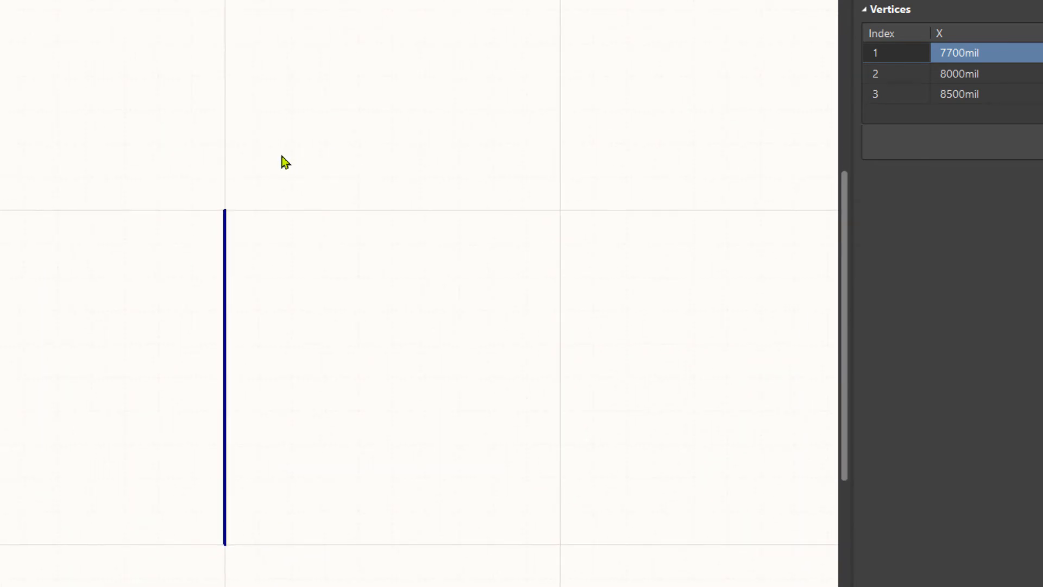
{"action": "right_click", "coordinate": [34, 71]}
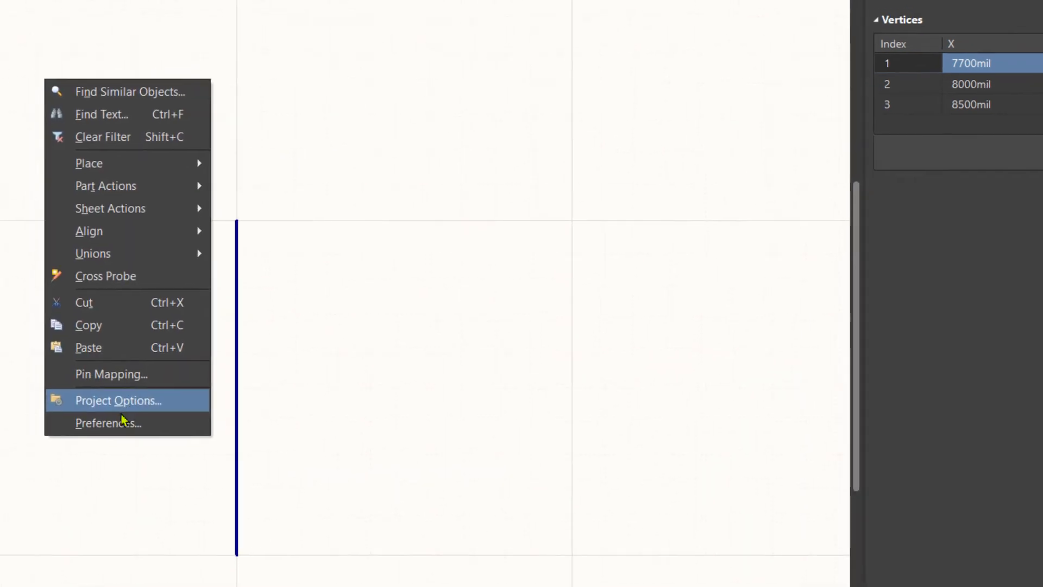
{"action": "left_click", "coordinate": [108, 412]}
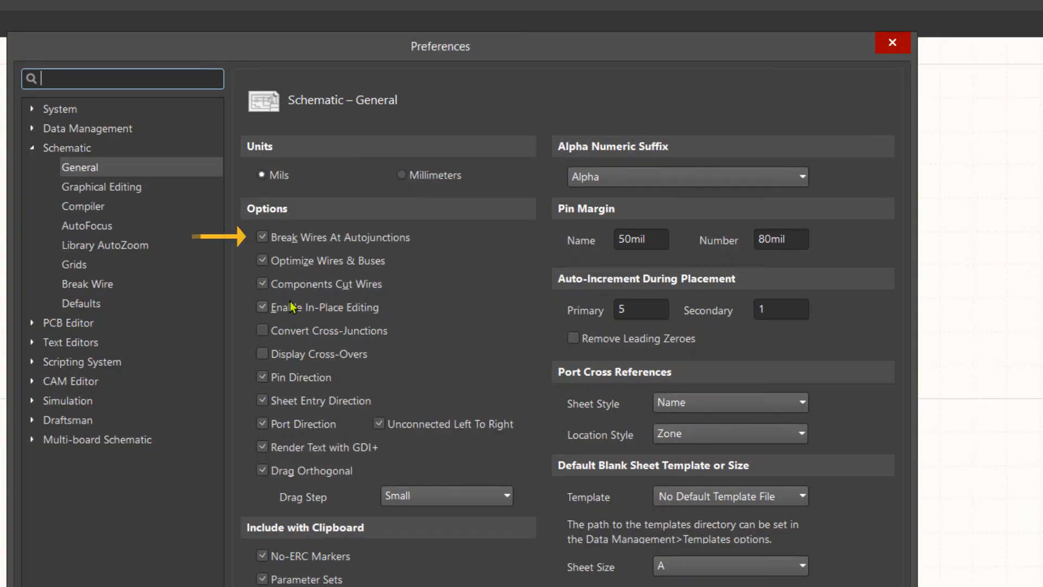
{"action": "left_click", "coordinate": [262, 238]}
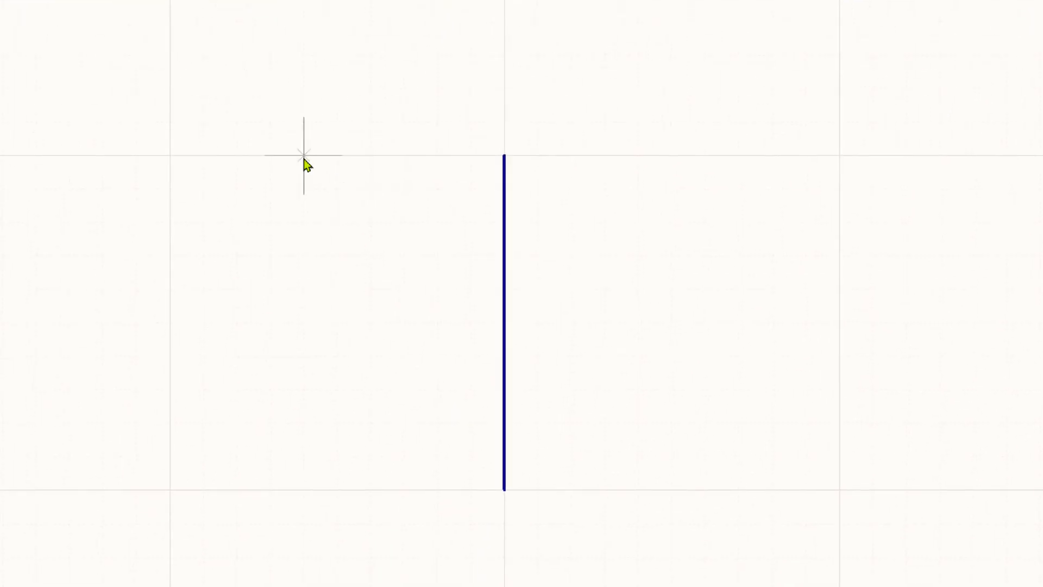
Place a horizontal wire across the upper end of the lower row's vertical wire and select it on its left part.
{"action": "left_click", "coordinate": [270, 277]}
{"action": "left_click", "coordinate": [704, 159]}
{"action": "right_click", "coordinate": [694, 173]}
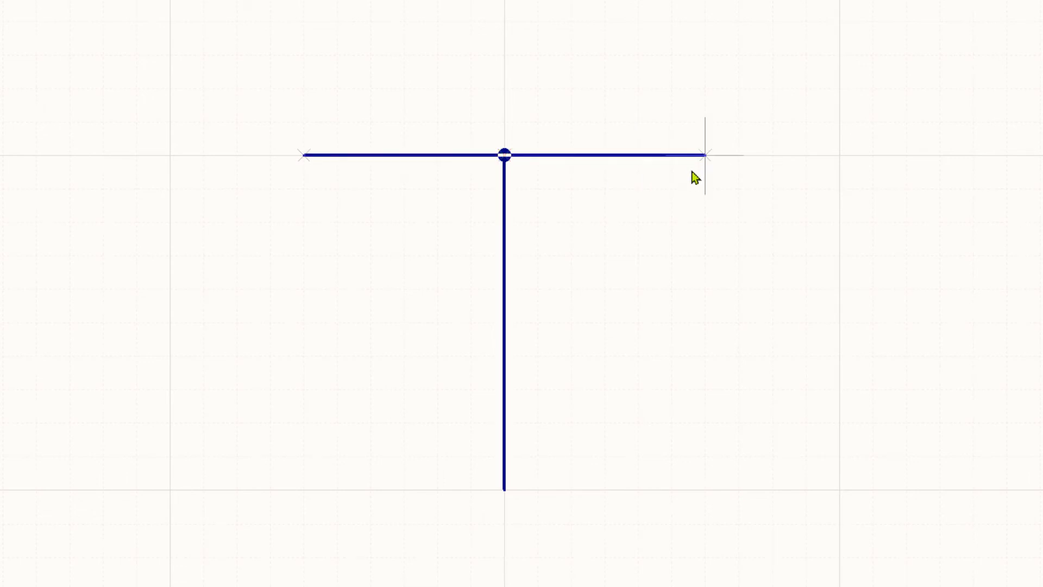
{"action": "right_click", "coordinate": [683, 202]}
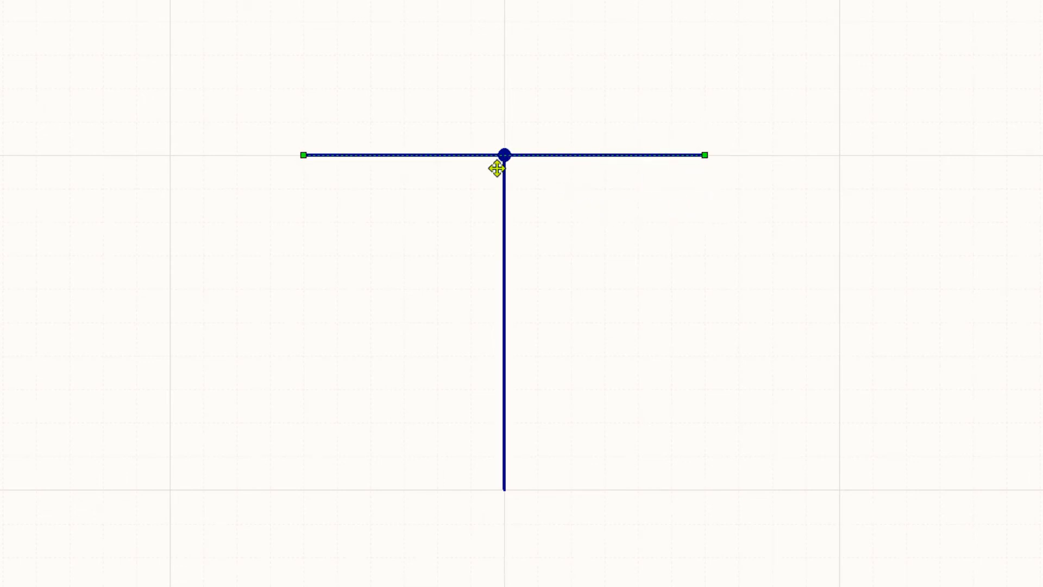
{"action": "left_click", "coordinate": [422, 207]}
{"action": "left_click", "coordinate": [432, 161]}
Place a horizontal wire across the lower end of the same vertical wire and select it on its left part.
{"action": "left_click", "coordinate": [337, 489]}
{"action": "left_click", "coordinate": [667, 496]}
{"action": "right_click", "coordinate": [778, 416]}
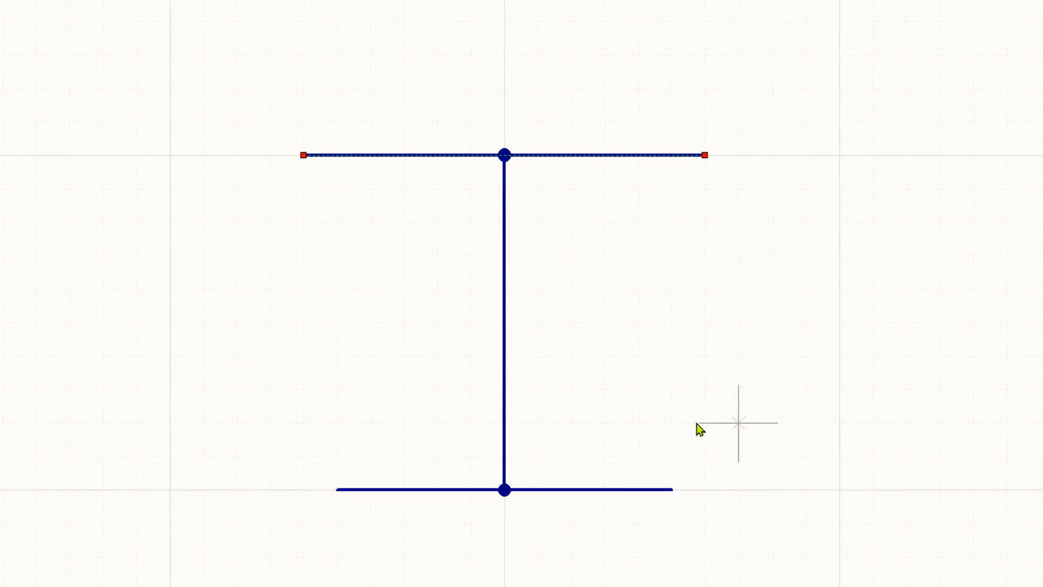
{"action": "right_click", "coordinate": [904, 391]}
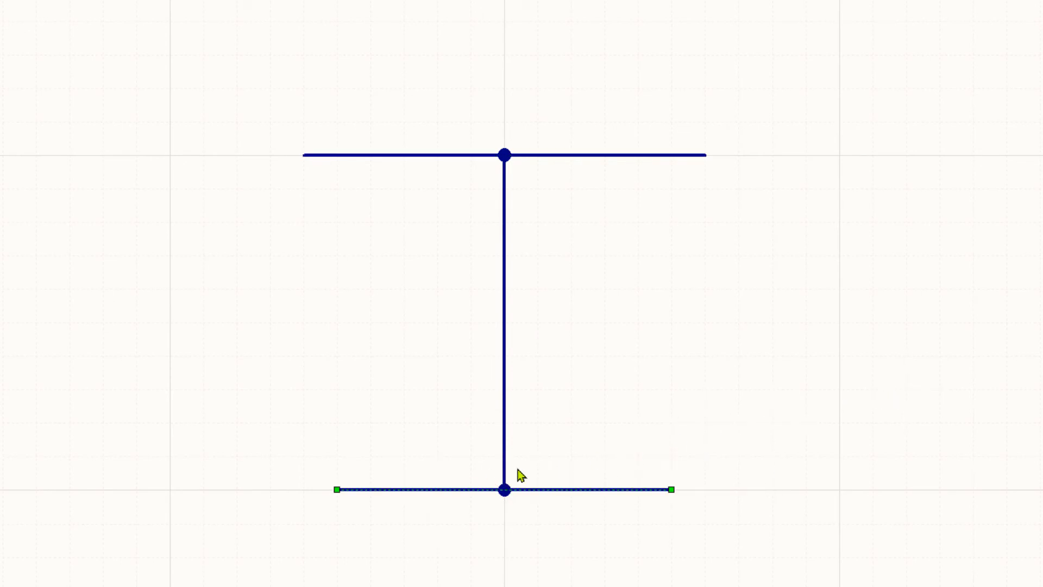
{"action": "left_click", "coordinate": [436, 491]}
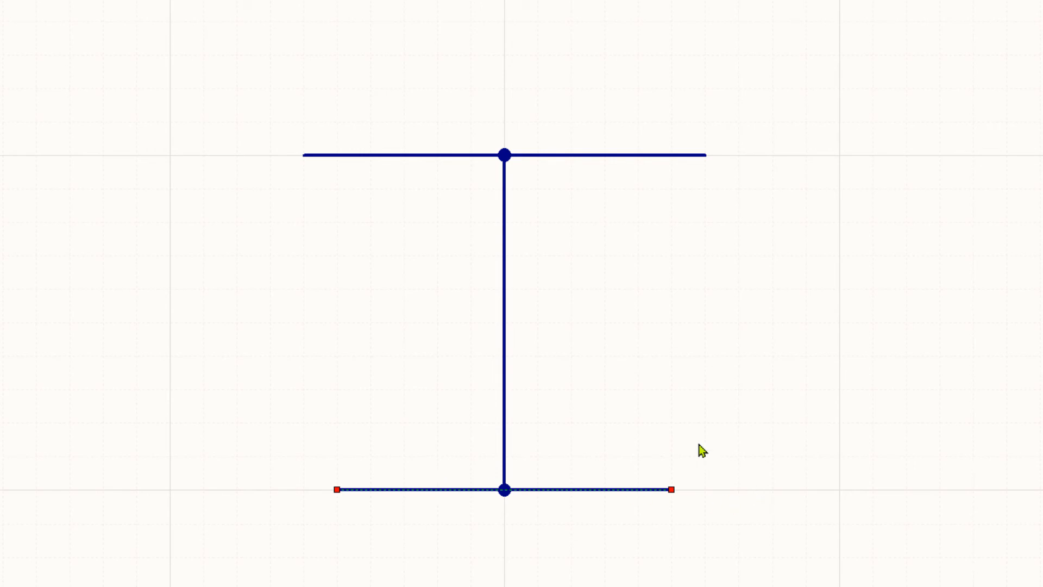